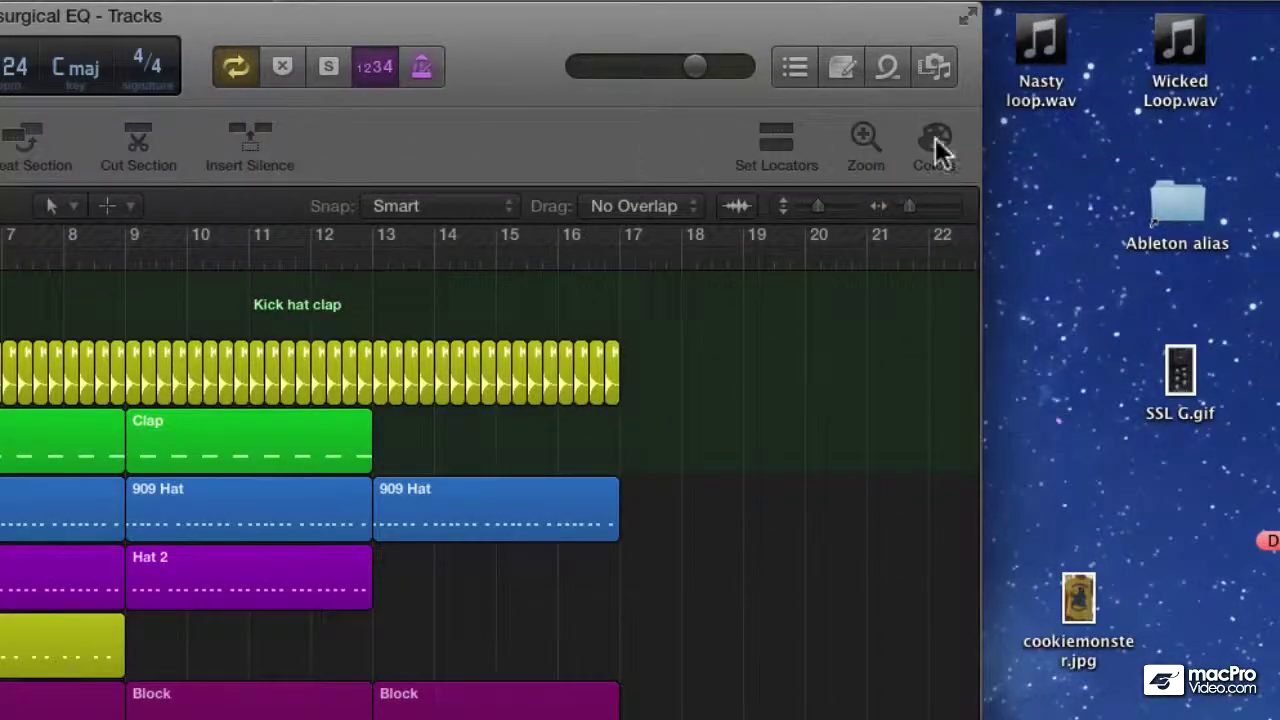
# - Colour the Clav region teal from the region colour palette
pyautogui.click(936, 142)
pyautogui.moveTo(863, 543); pyautogui.dragTo(614, 360)
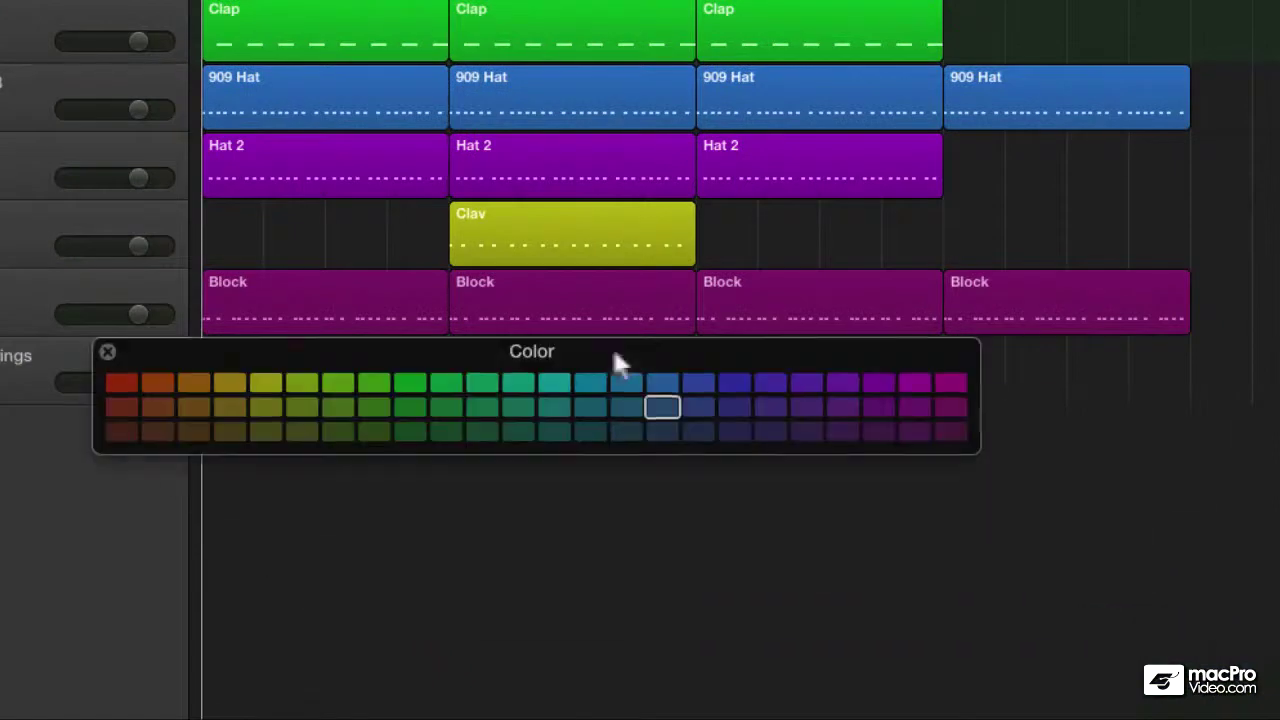
pyautogui.click(575, 272)
pyautogui.click(573, 252)
pyautogui.click(518, 381)
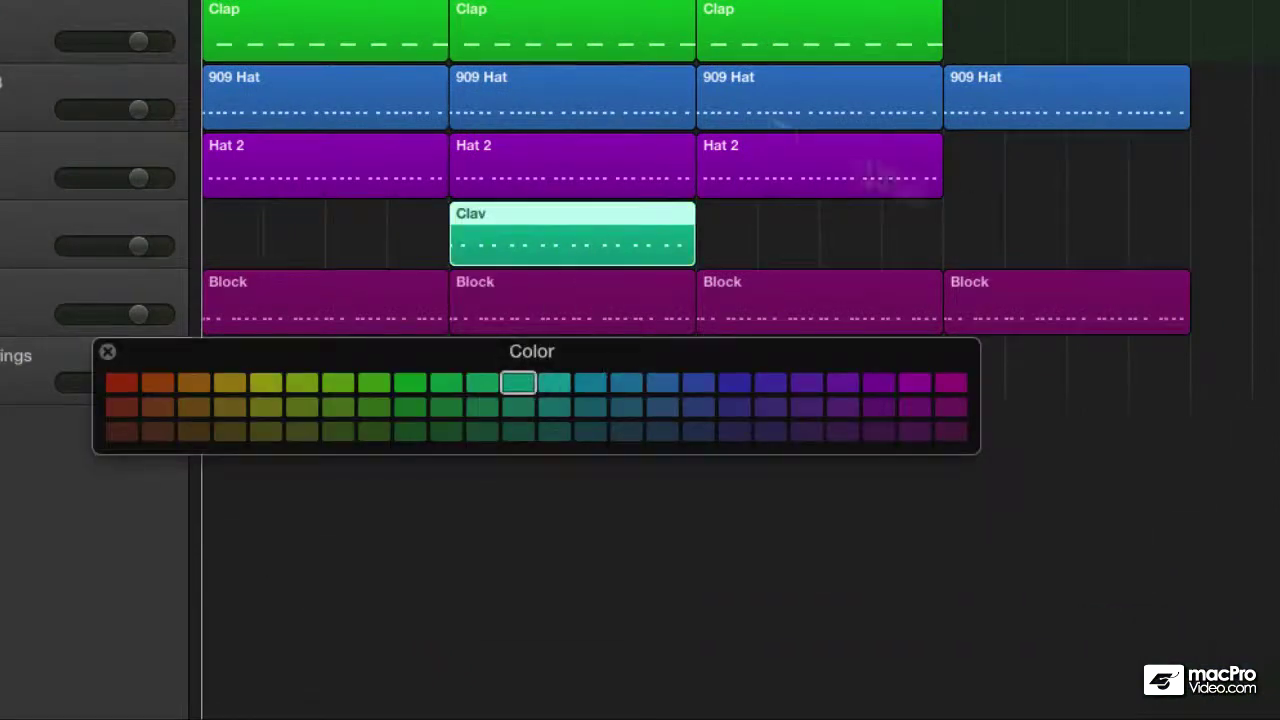
# - Colour the last Block and 909 Hat regions purple, then close the palette and deselect
pyautogui.click(1050, 300)
pyautogui.keyDown('shift'); pyautogui.click(1100, 100); pyautogui.keyUp('shift')
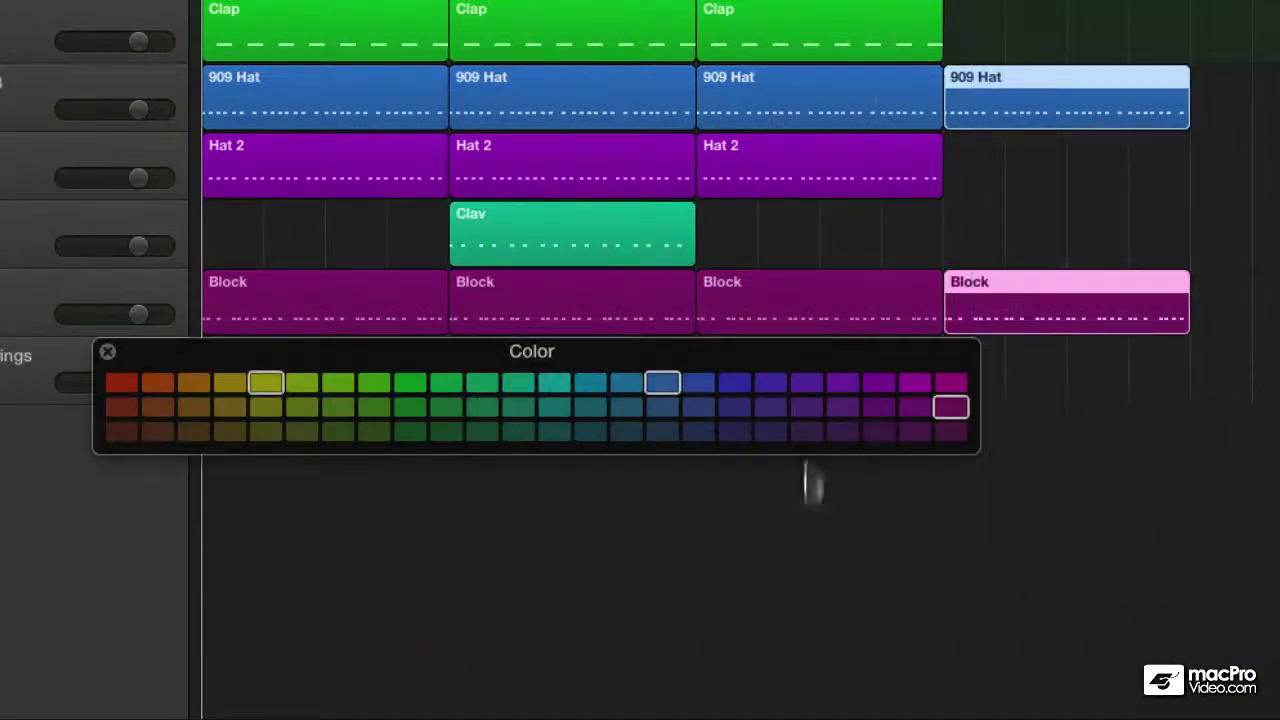
pyautogui.click(833, 387)
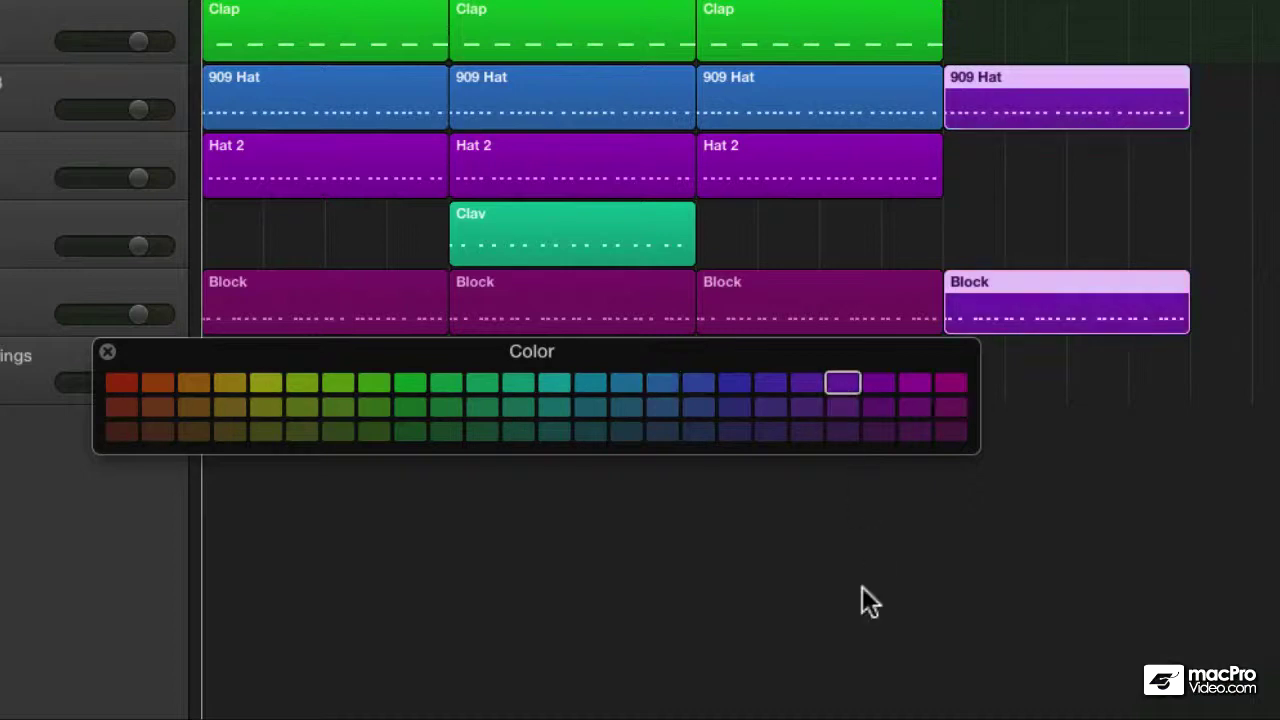
pyautogui.click(107, 352)
pyautogui.click(751, 467)
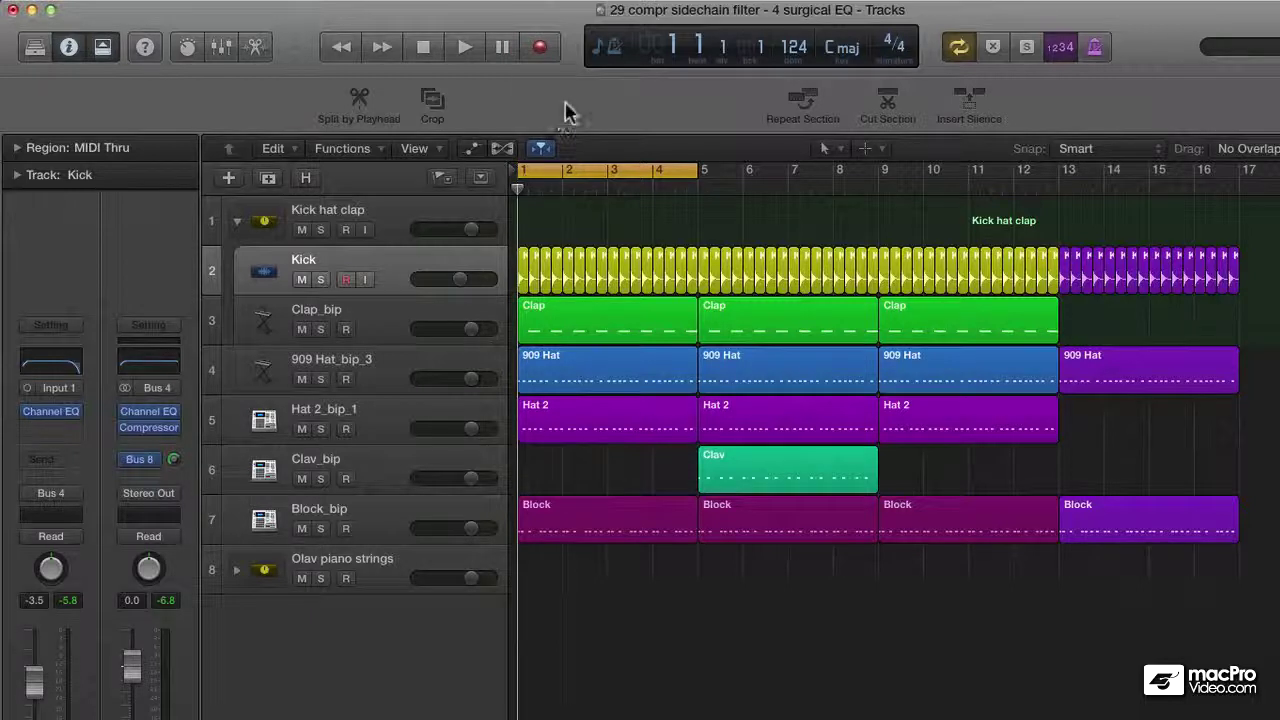
# - Add Stretch to Locators to the toolbar through Customize Toolbar
pyautogui.rightClick(566, 111)
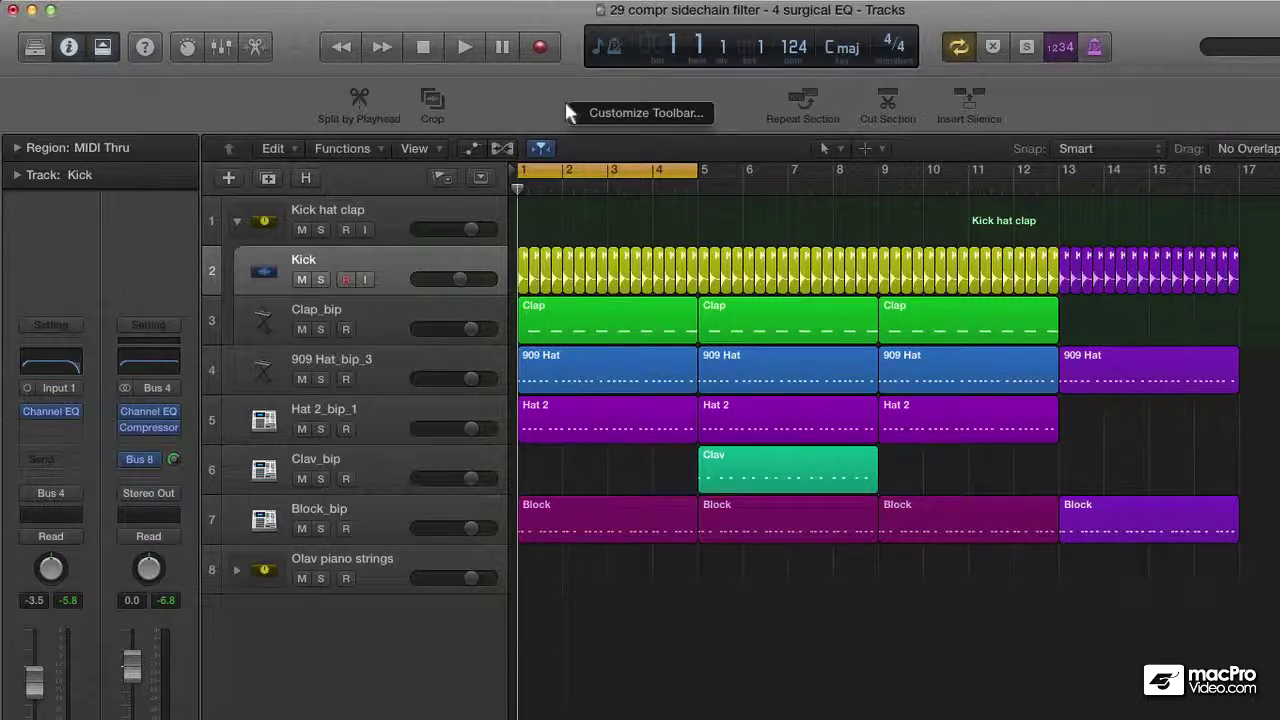
pyautogui.click(670, 118)
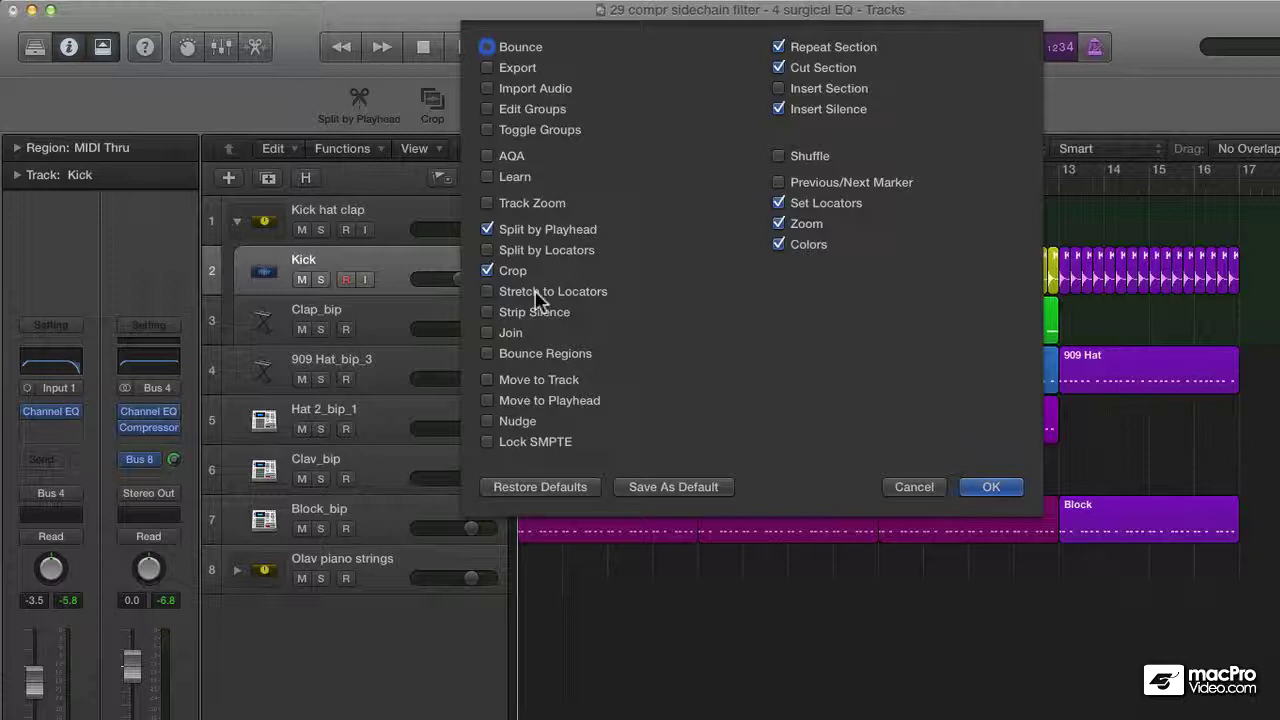
pyautogui.click(537, 293)
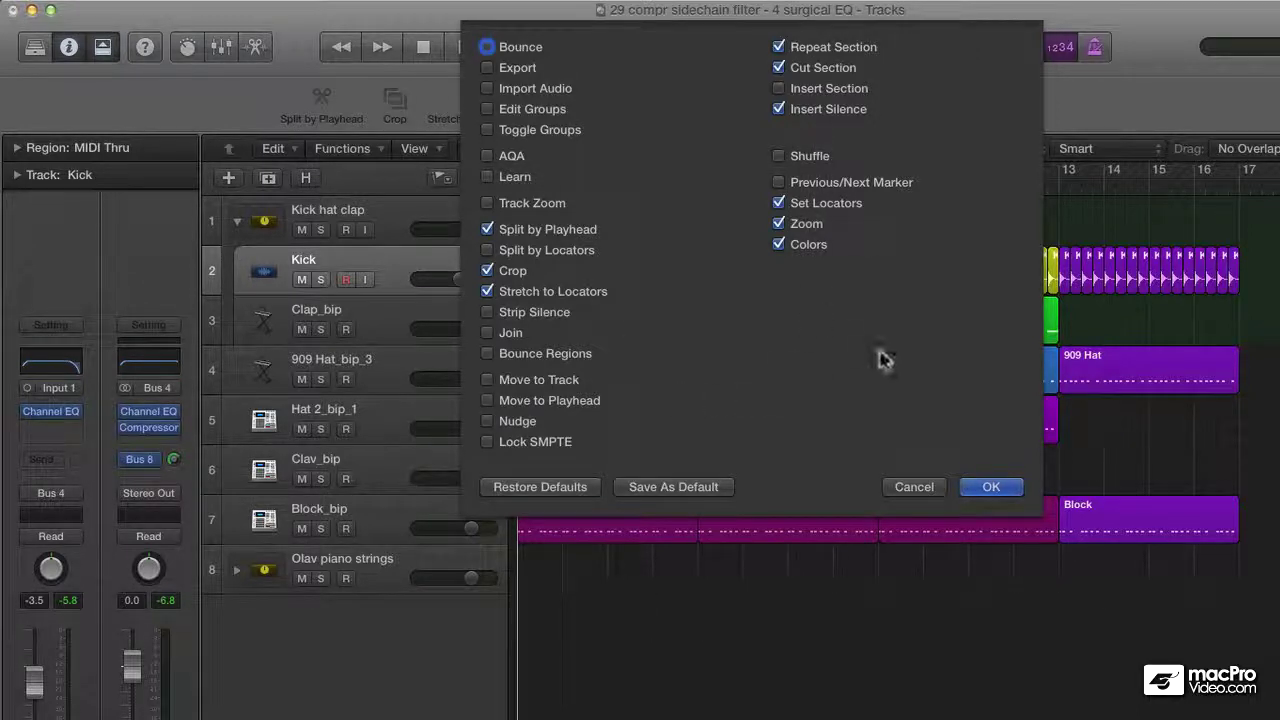
pyautogui.click(991, 490)
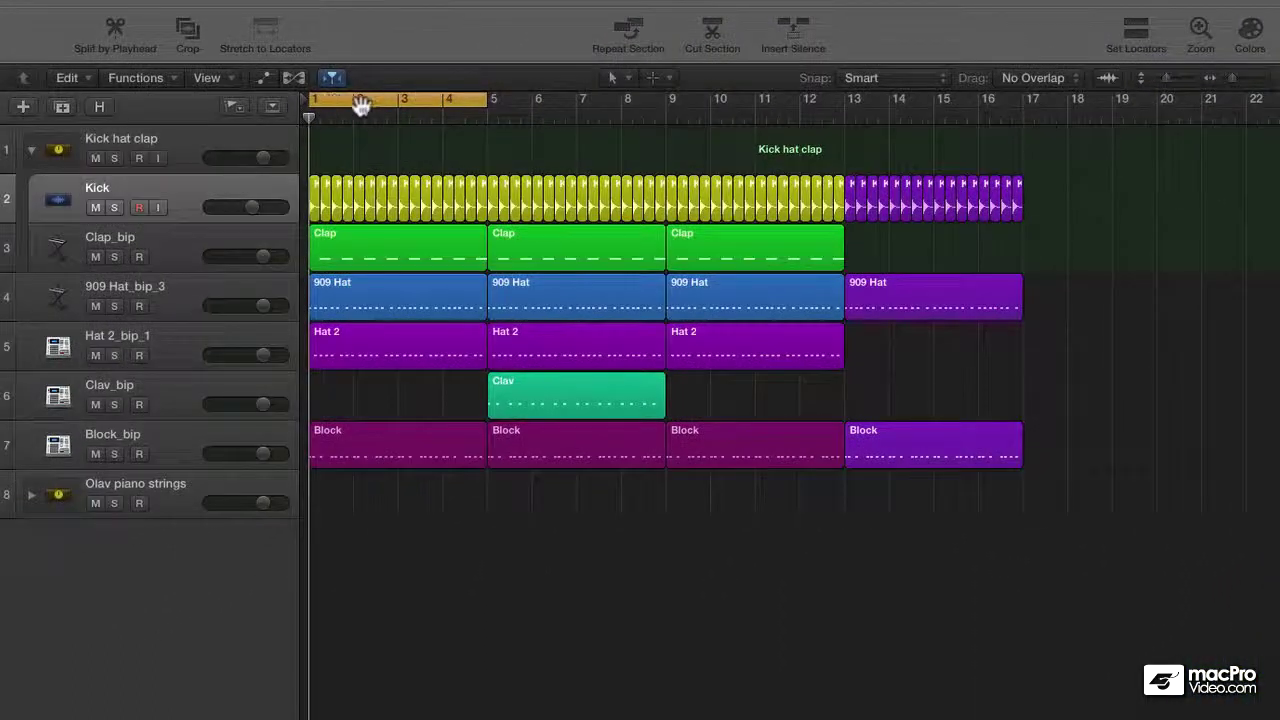
# - Move the cycle range to bars 4–8, adjust its end, then draw a new one-beat cycle range
pyautogui.moveTo(361, 104); pyautogui.dragTo(414, 114)
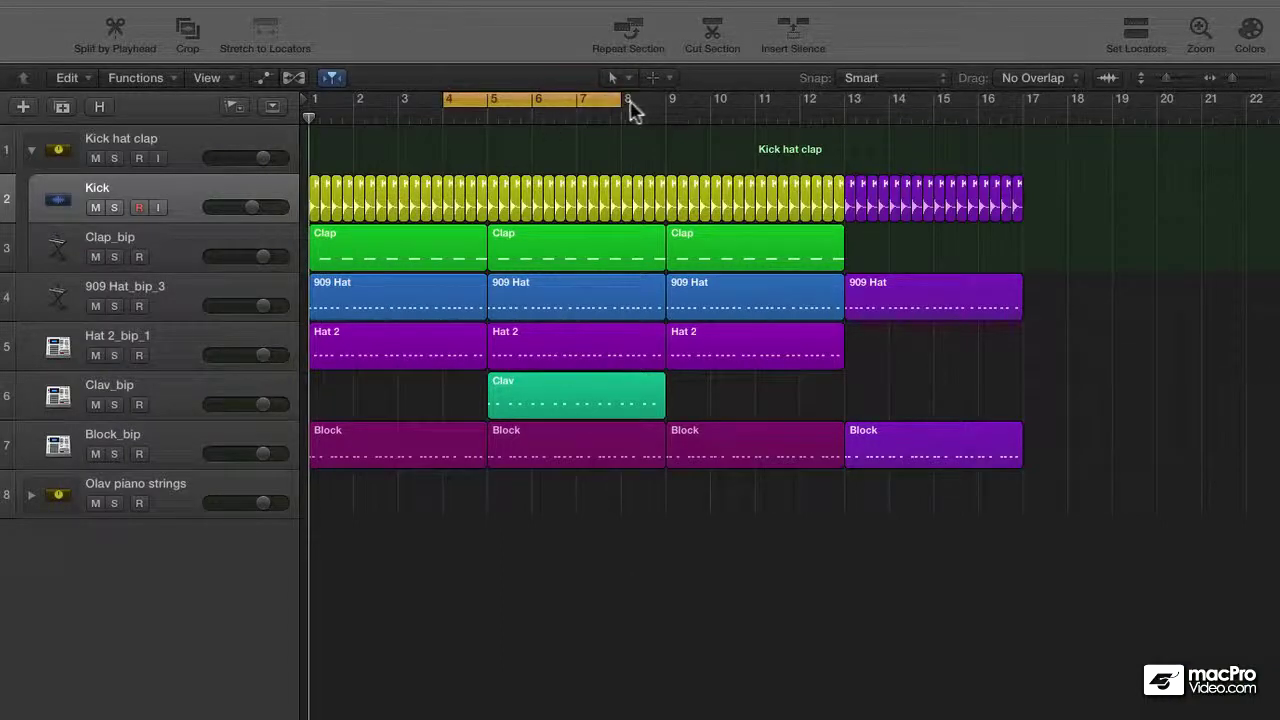
pyautogui.moveTo(630, 103); pyautogui.dragTo(731, 103)
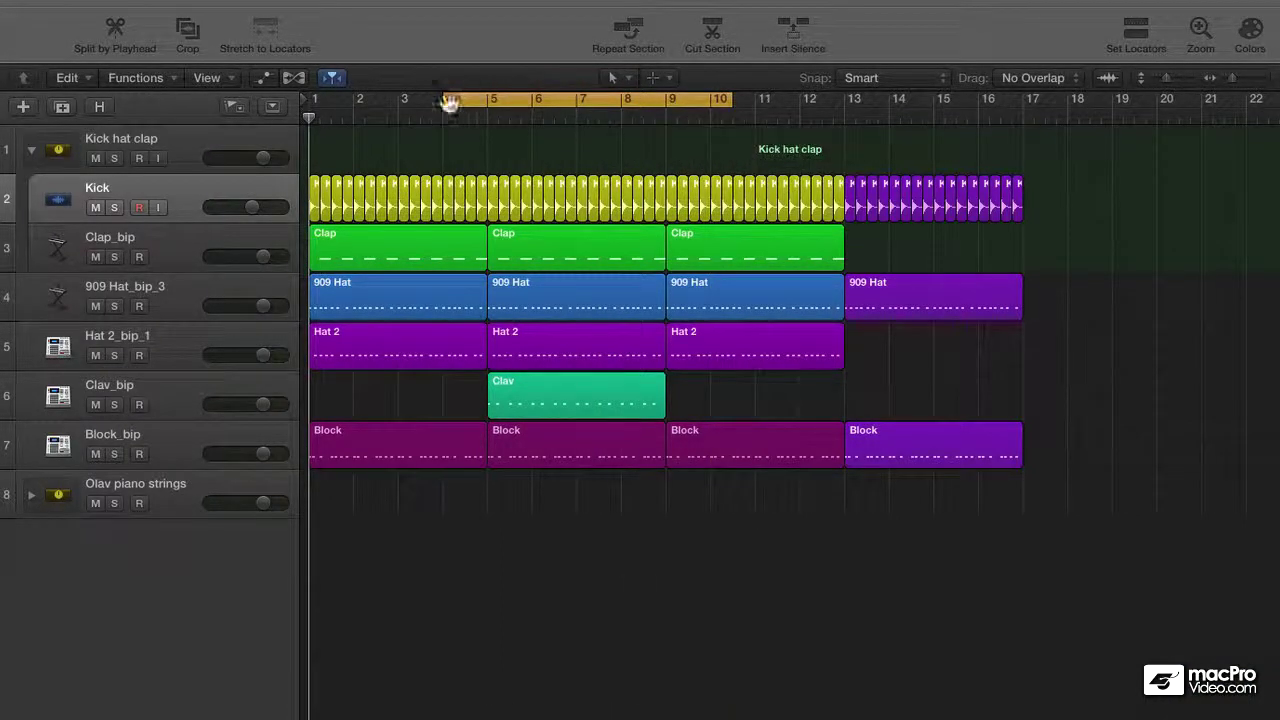
pyautogui.moveTo(450, 103)
pyautogui.mouseDown()
pyautogui.moveTo(522, 103)
pyautogui.moveTo(450, 103)
pyautogui.mouseUp()
pyautogui.moveTo(723, 103); pyautogui.dragTo(622, 110)
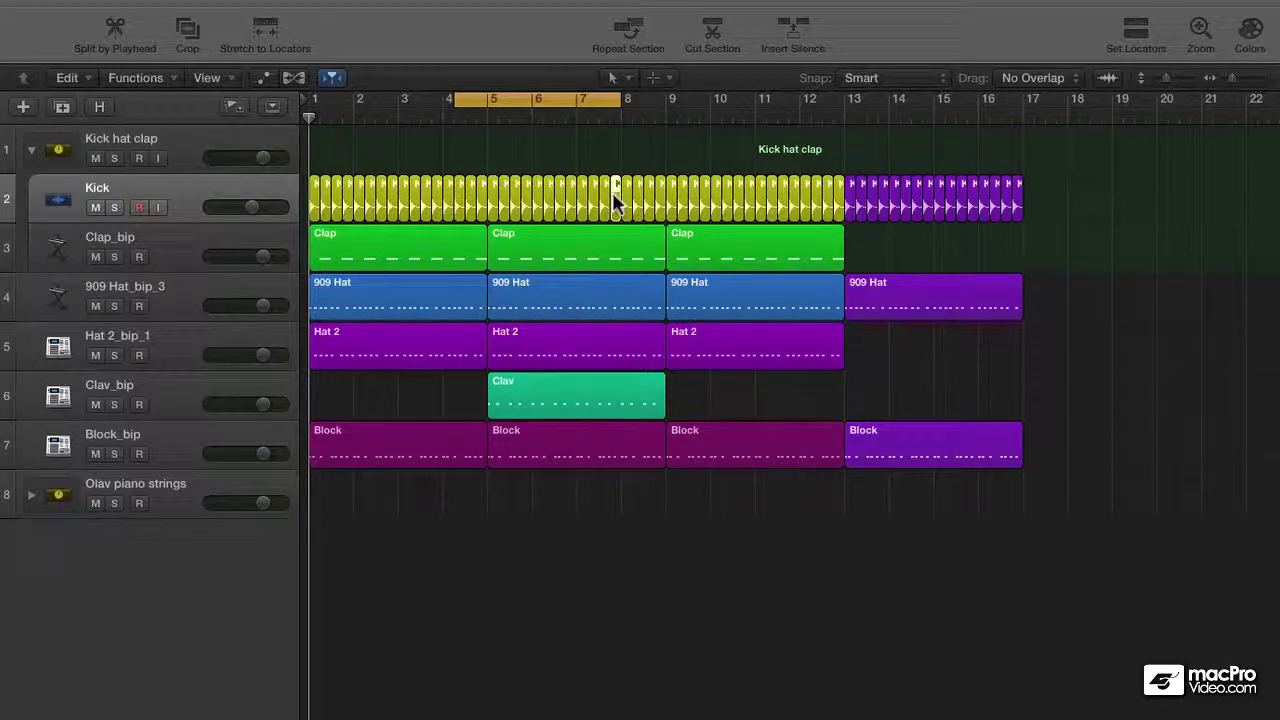
pyautogui.moveTo(454, 106); pyautogui.dragTo(615, 106)
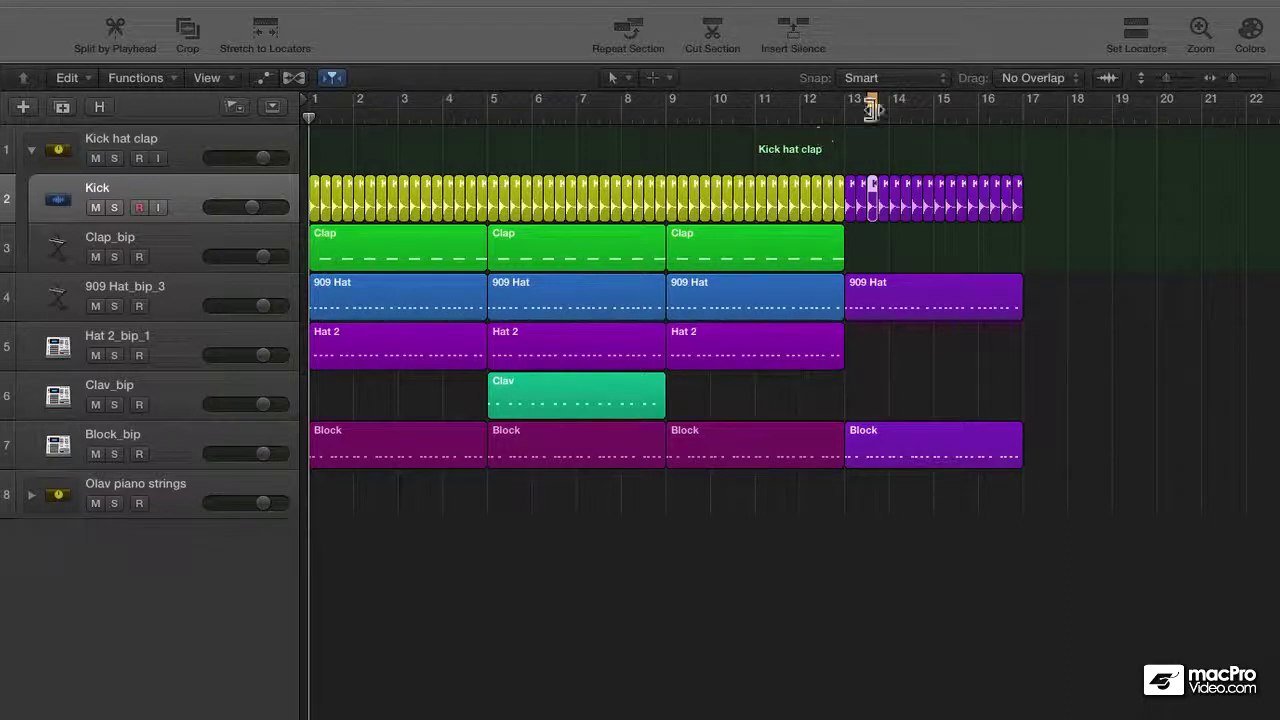
# - Set the locators to the third Clap region, then to bars 7–8 of the second 909 Hat region
pyautogui.click(740, 250)
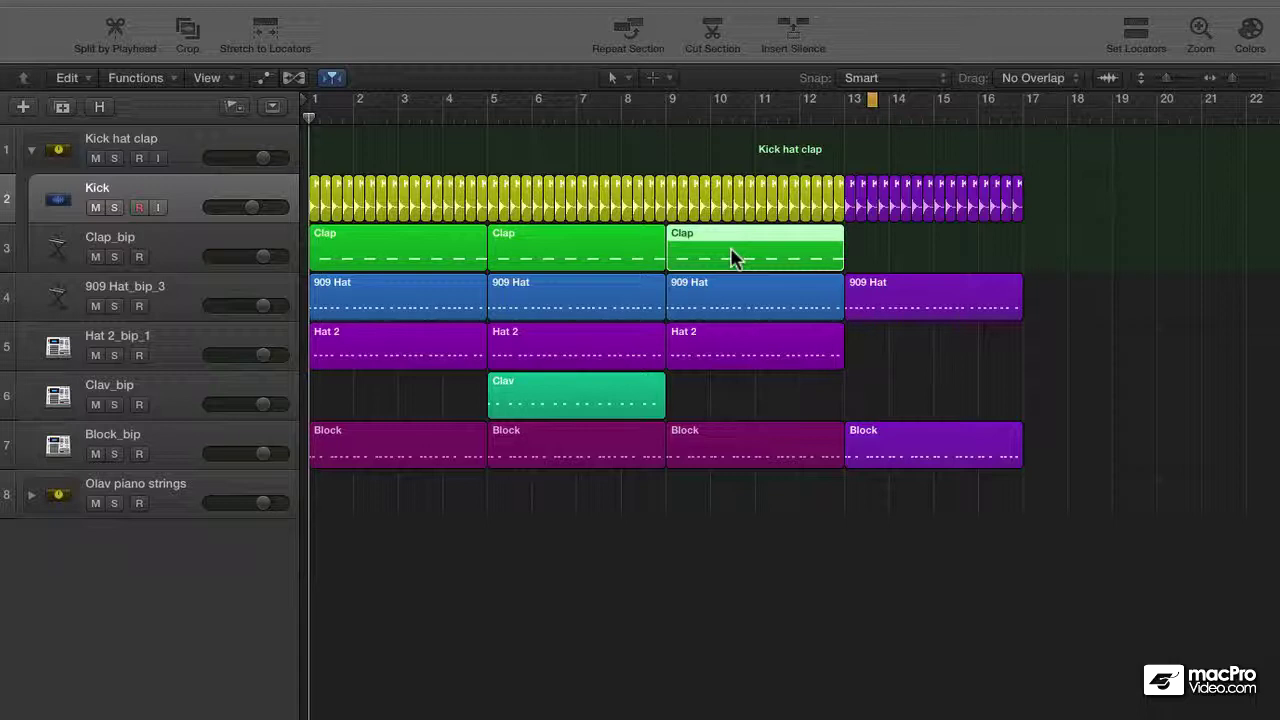
pyautogui.click(1138, 30)
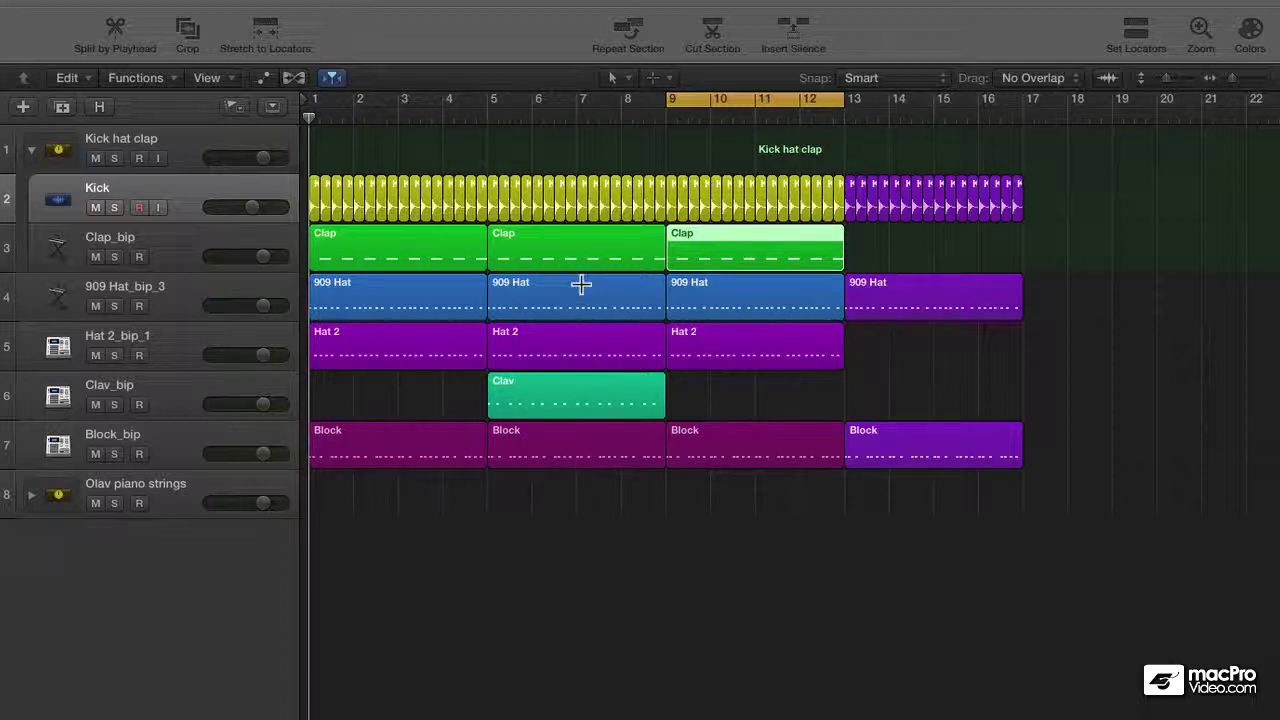
pyautogui.moveTo(581, 285); pyautogui.dragTo(621, 296)
pyautogui.click(1130, 36)
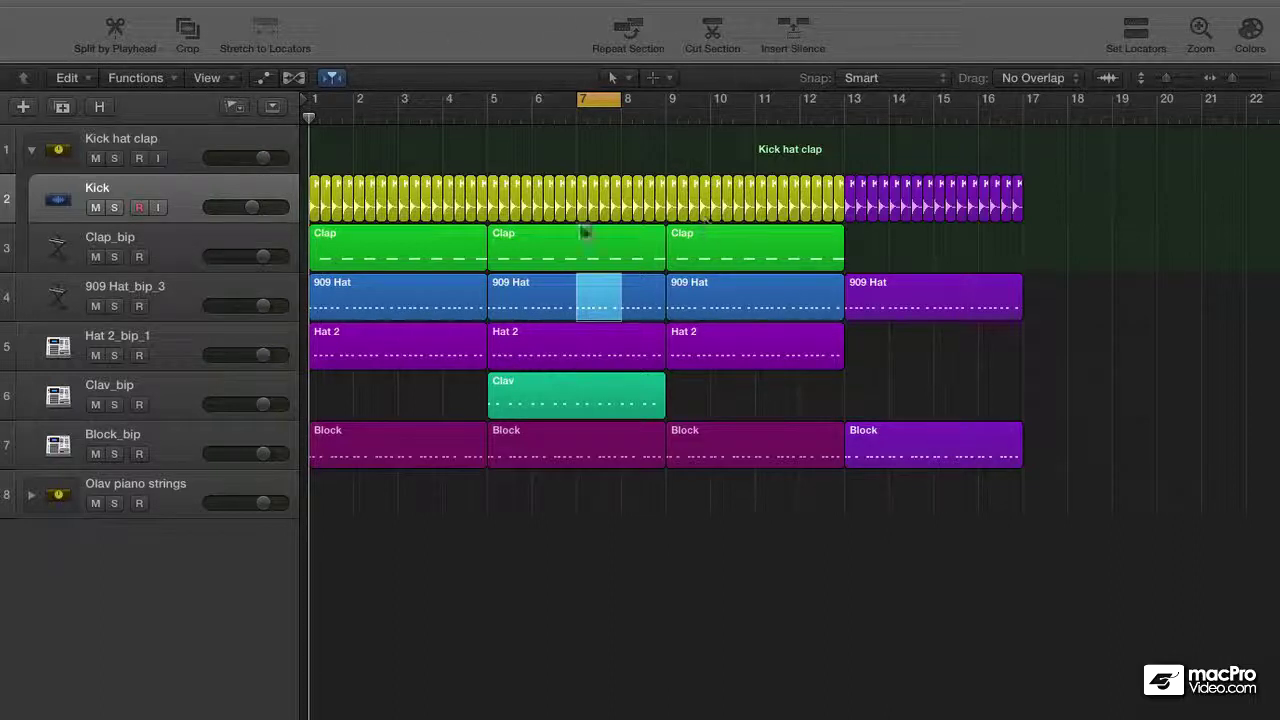
# - Try inserting silence at bars 7–8, then undo it and deselect
pyautogui.moveTo(490, 240); pyautogui.dragTo(580, 248)
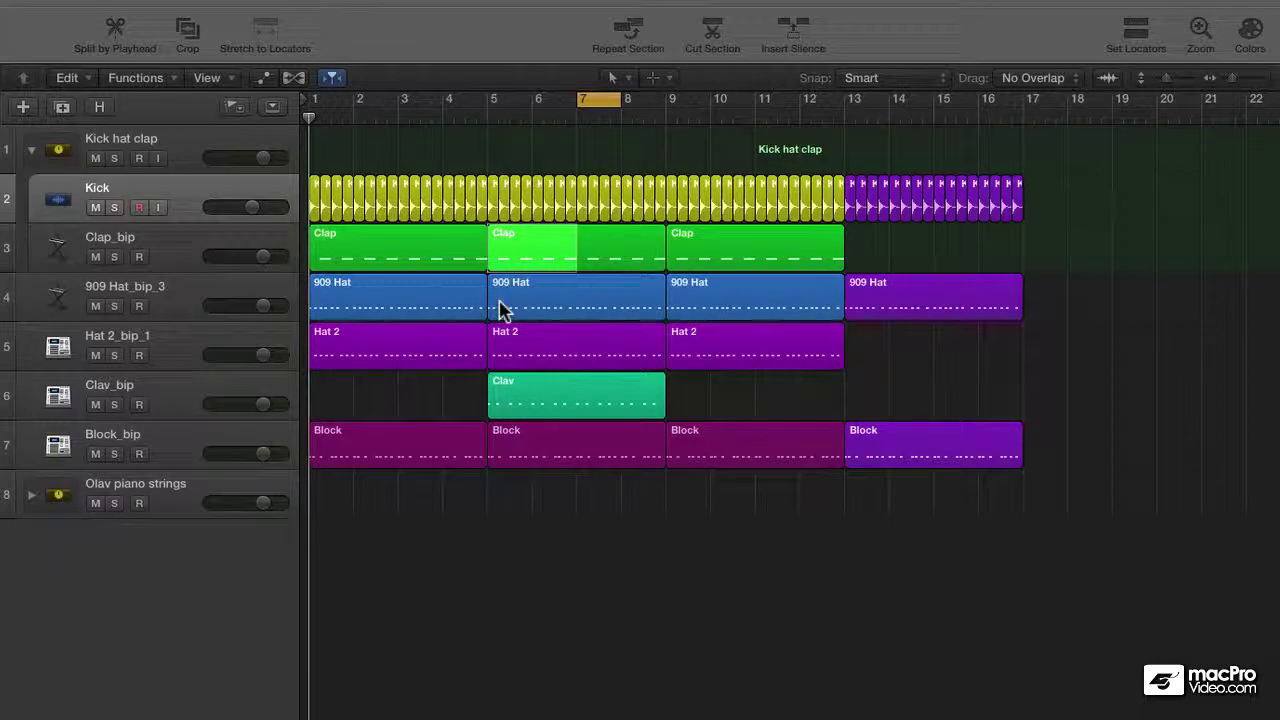
pyautogui.click(795, 40)
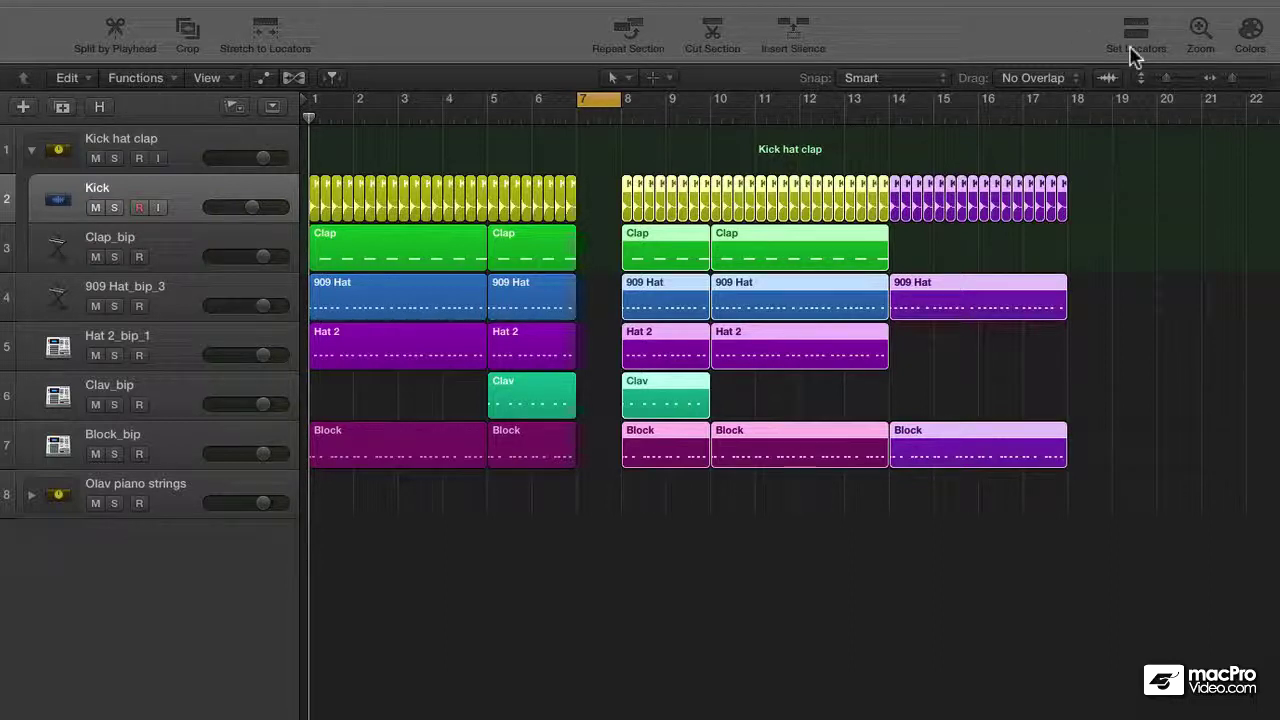
pyautogui.press('super+z')
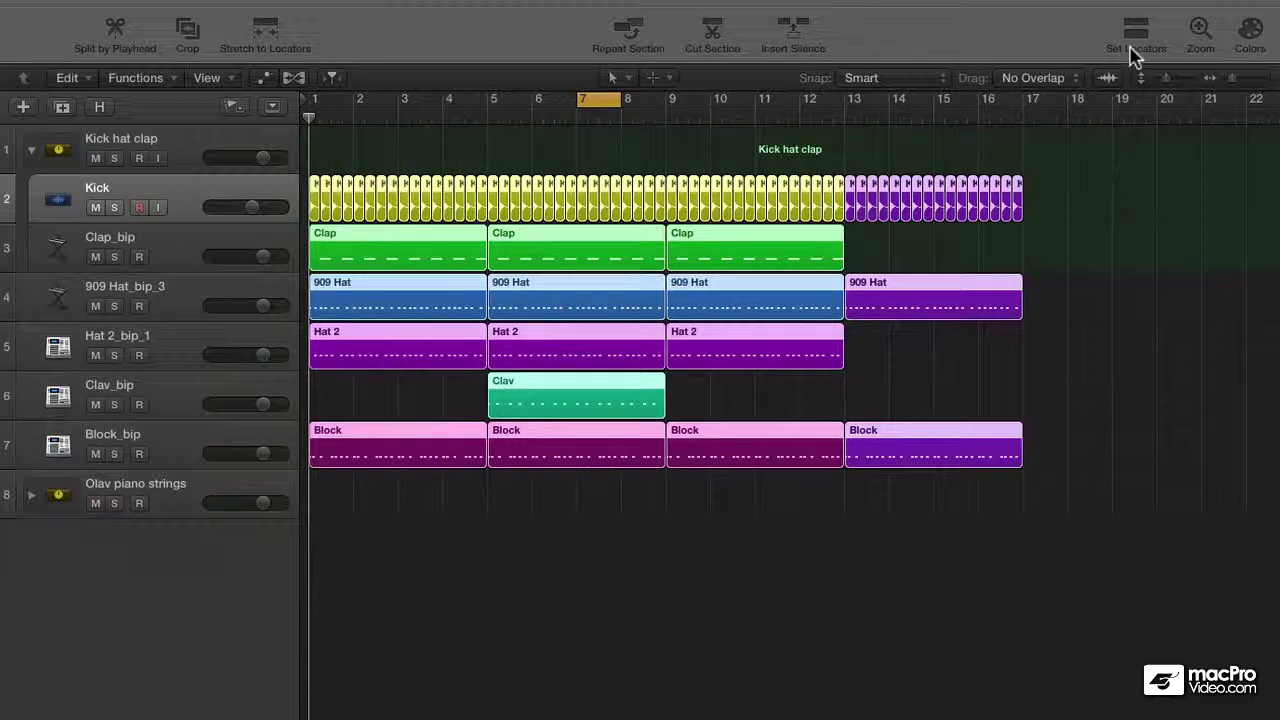
pyautogui.click(674, 522)
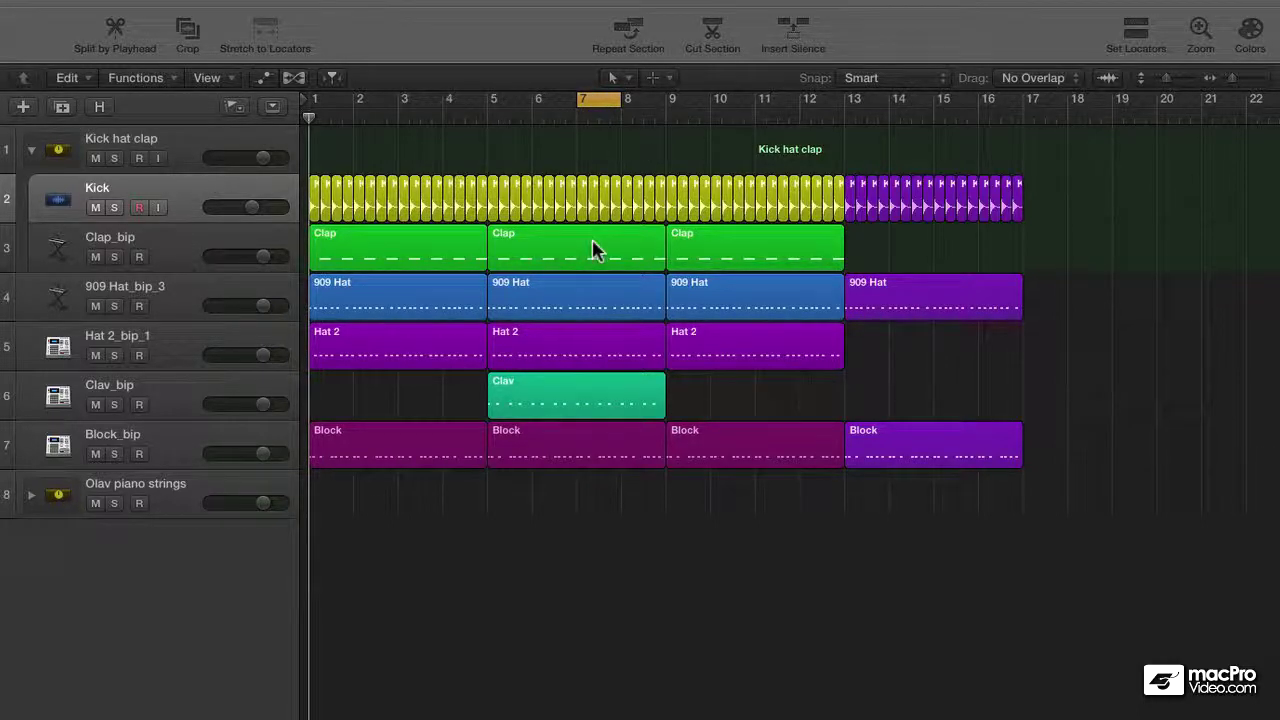
# - Set the locators to bars 5–7 on the Clap track and insert two bars of silence there
pyautogui.moveTo(488, 246); pyautogui.dragTo(575, 246)
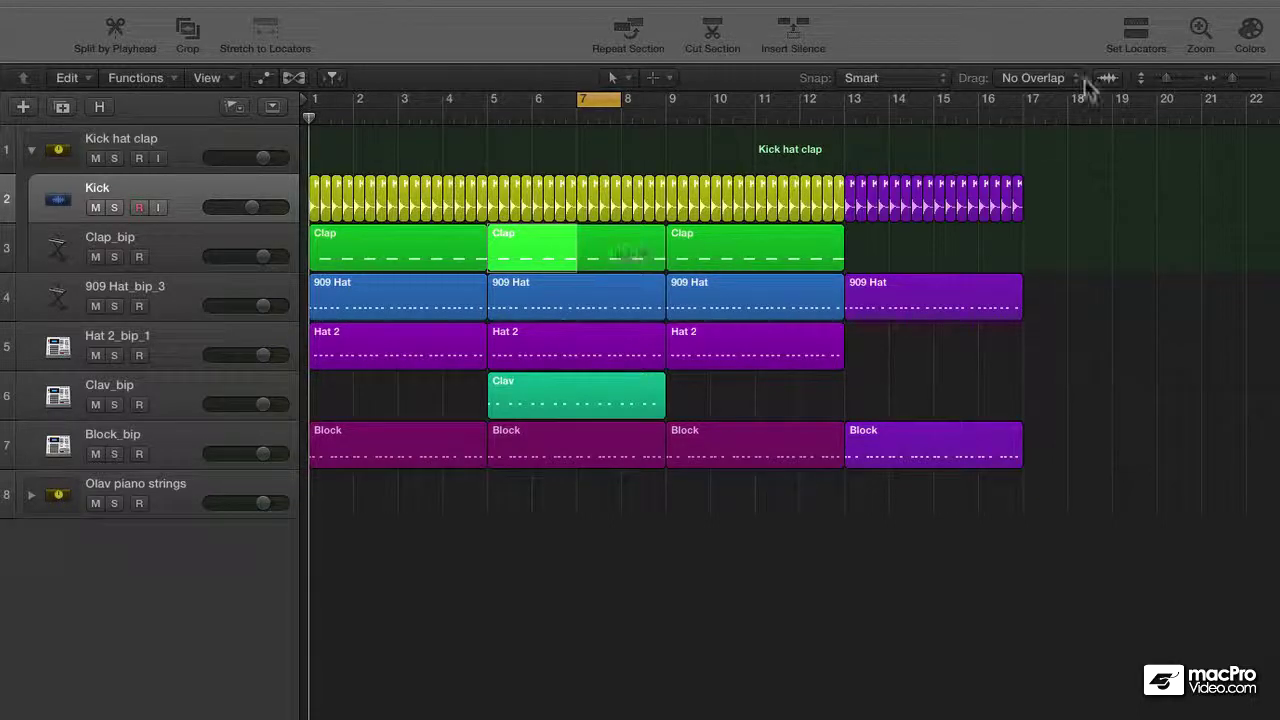
pyautogui.click(1134, 45)
pyautogui.click(794, 46)
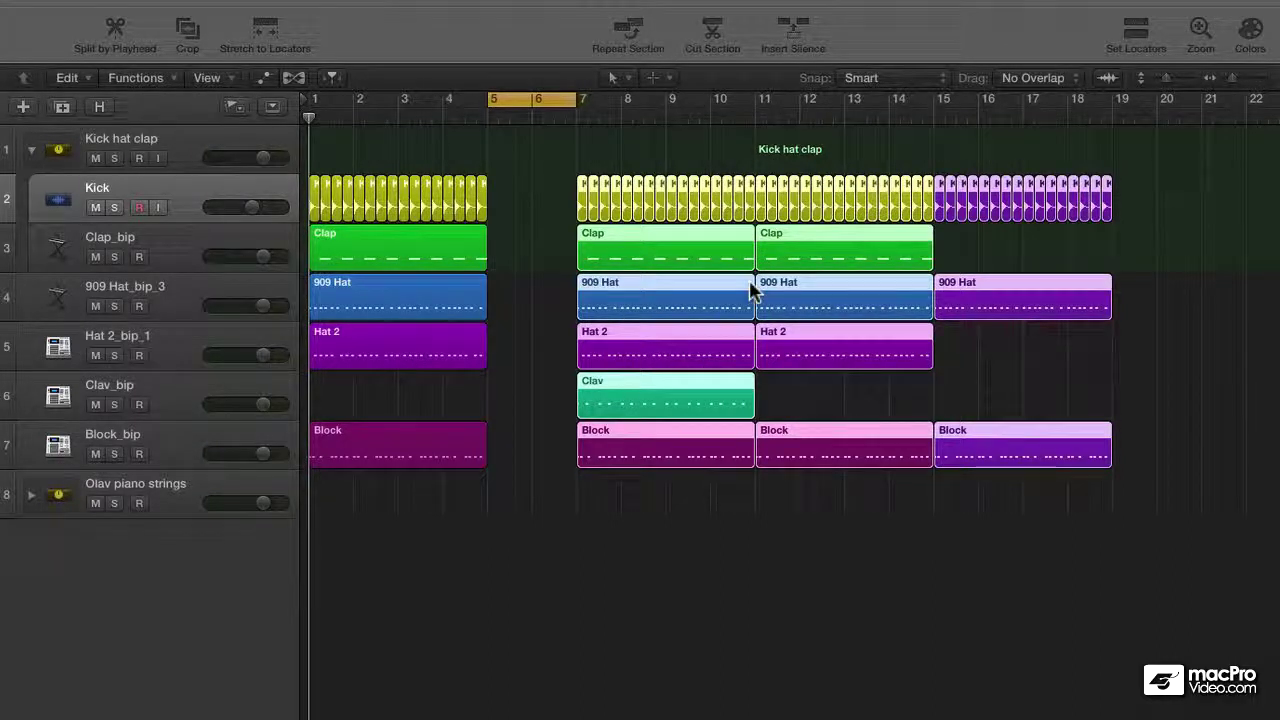
# - Undo the silence and set the locators to a short Clap span just before bar 9
pyautogui.press('ctrl+super+x')
pyautogui.click(686, 506)
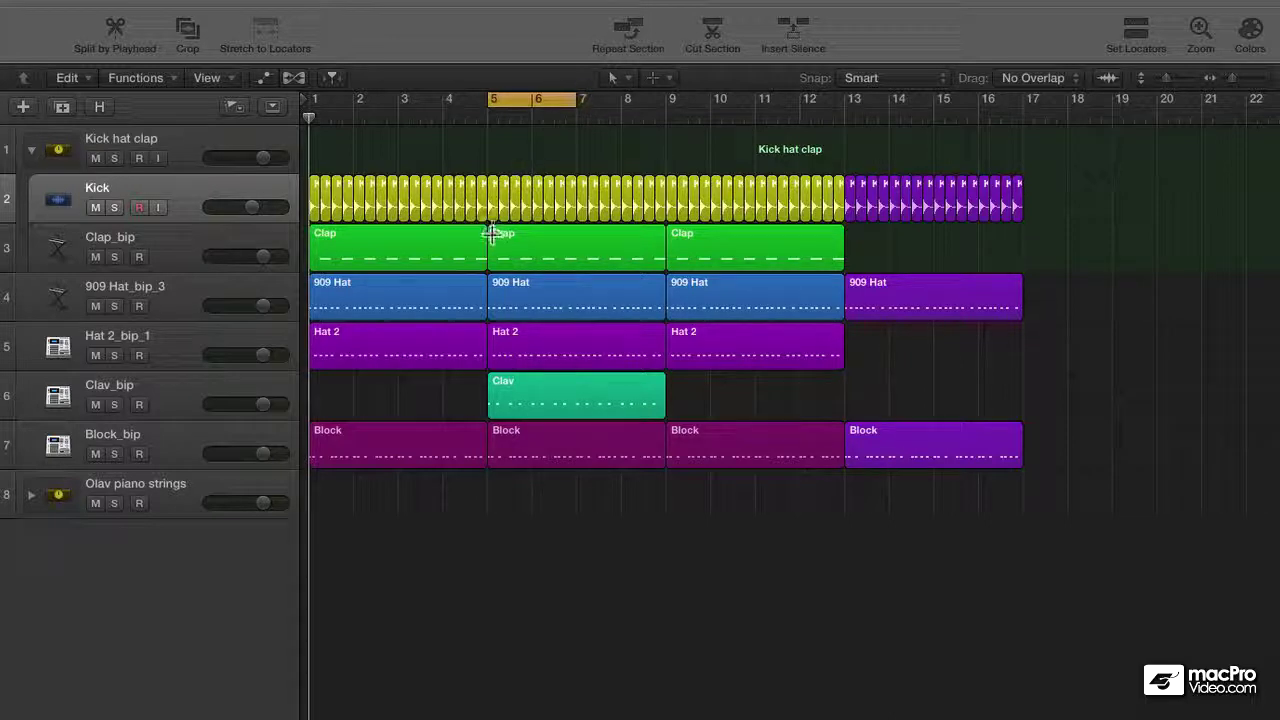
pyautogui.moveTo(572, 240); pyautogui.dragTo(666, 246)
pyautogui.click(633, 245)
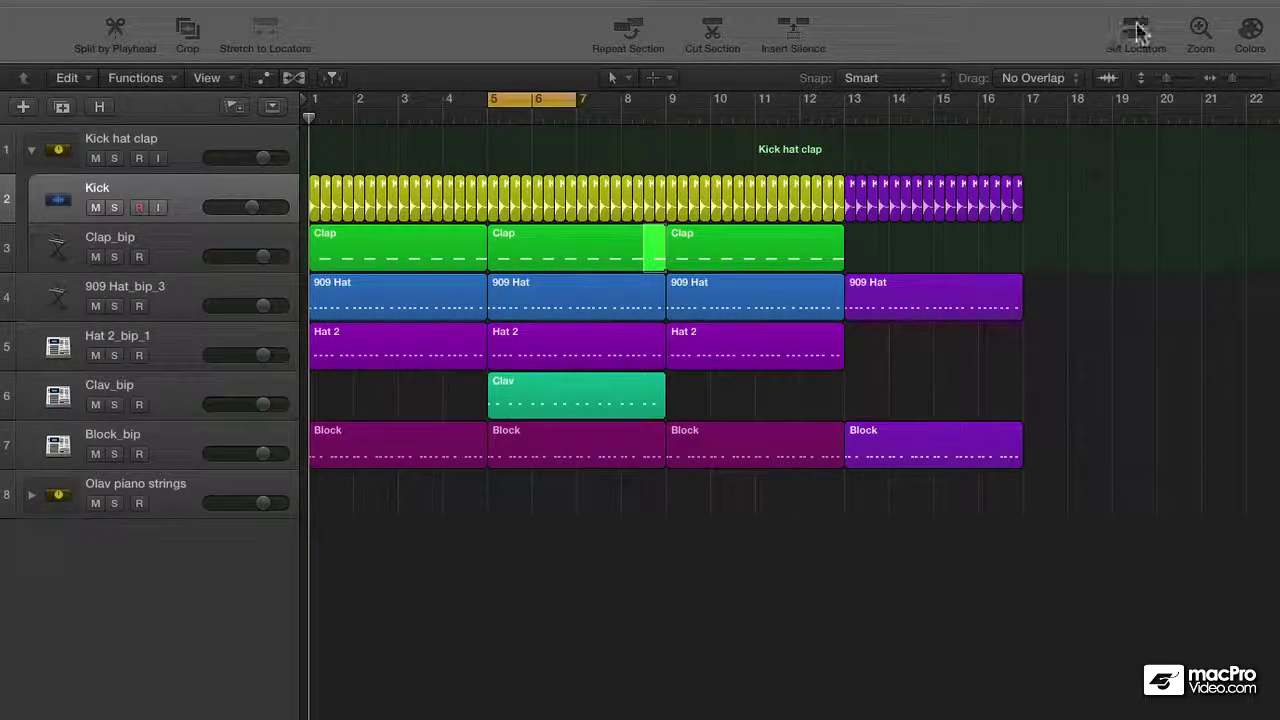
pyautogui.click(1137, 33)
# - Repeat the locator section four times
pyautogui.click(626, 35)
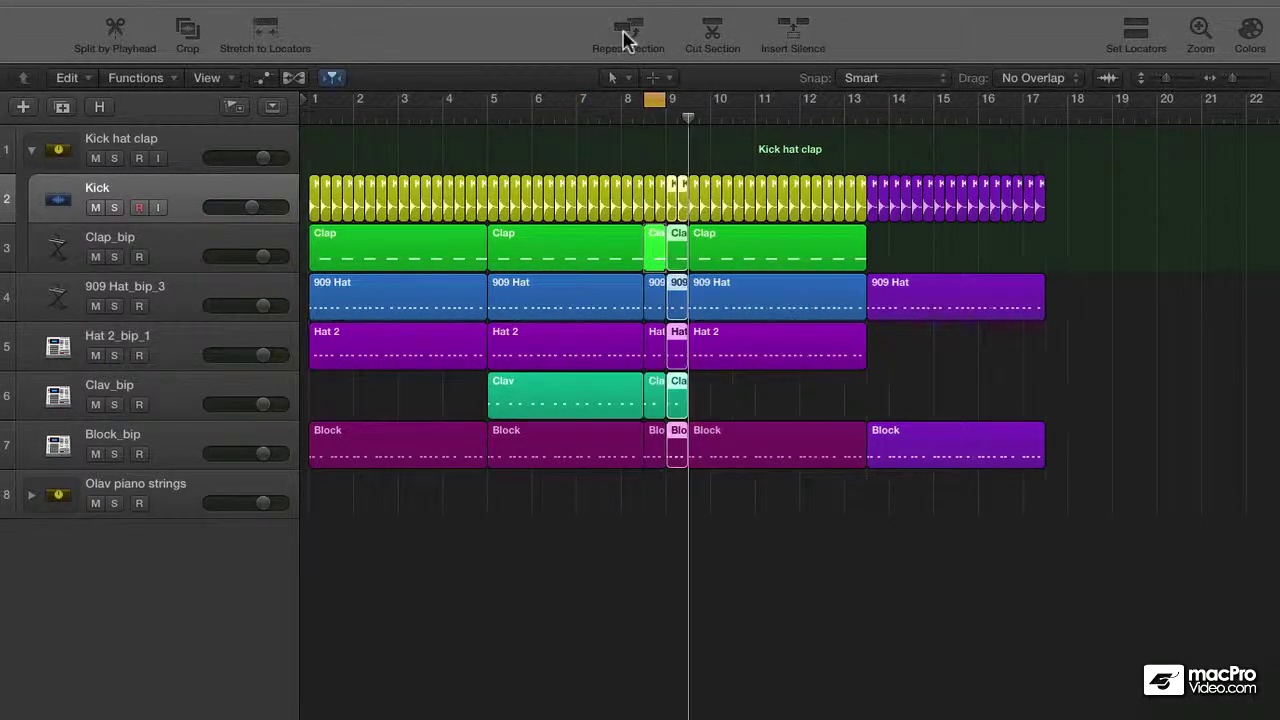
pyautogui.click(626, 35)
pyautogui.click(624, 36)
pyautogui.click(624, 36)
pyautogui.click(624, 36)
pyautogui.click(624, 36)
pyautogui.click(624, 36)
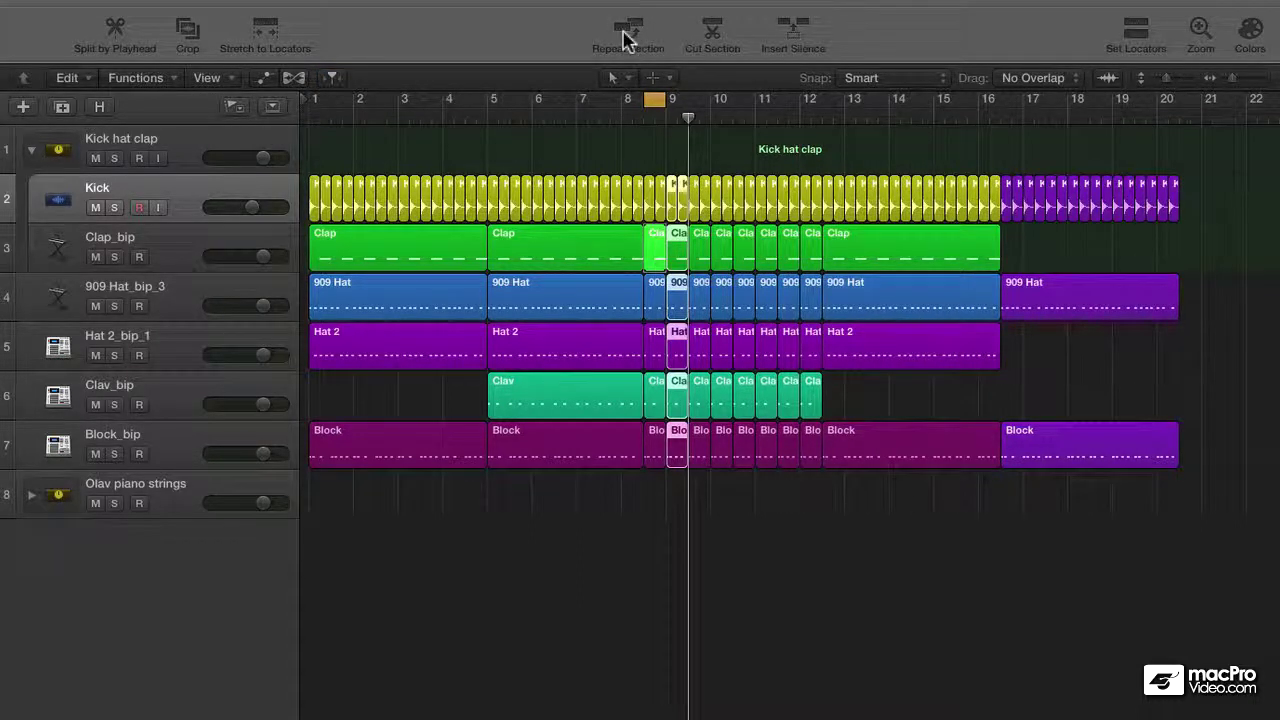
# - Undo the repeats and set the locators to bars 5–7 on the Clap track
pyautogui.press('super+z')
pyautogui.press('super+z')
pyautogui.press('super+z')
pyautogui.press('super+z')
pyautogui.press('super+z')
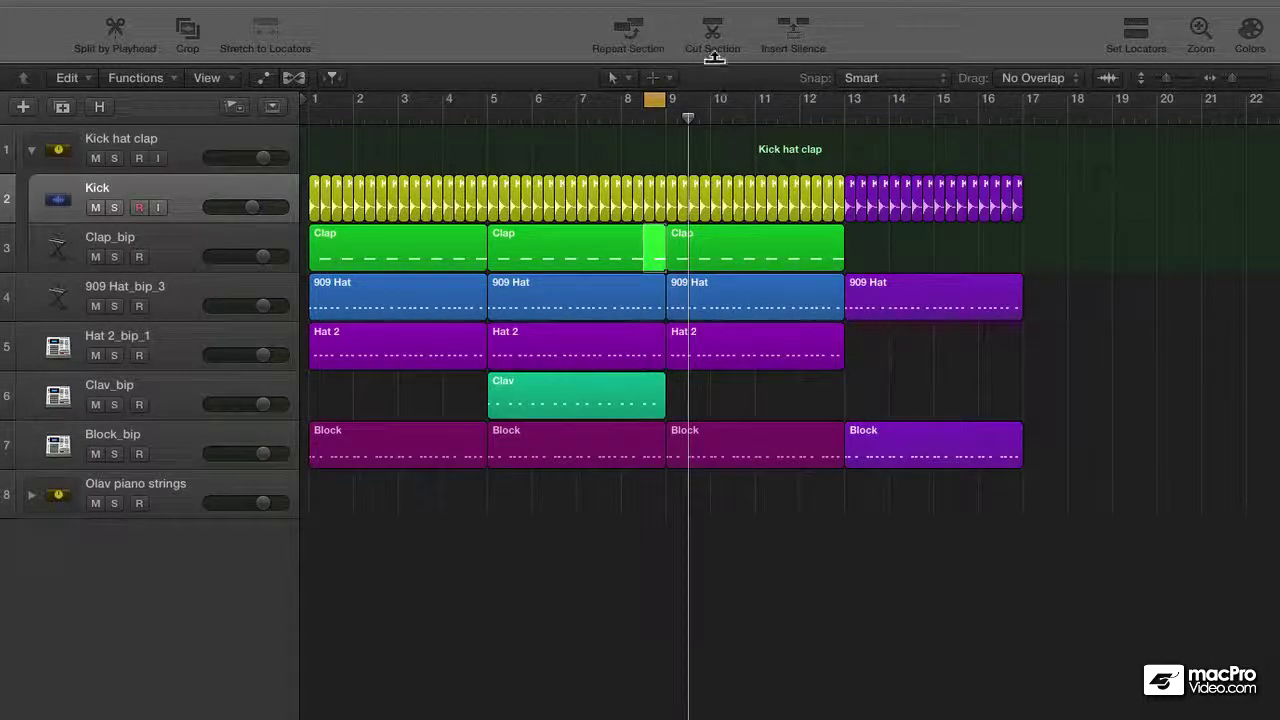
pyautogui.moveTo(490, 238); pyautogui.dragTo(580, 254)
pyautogui.click(1136, 32)
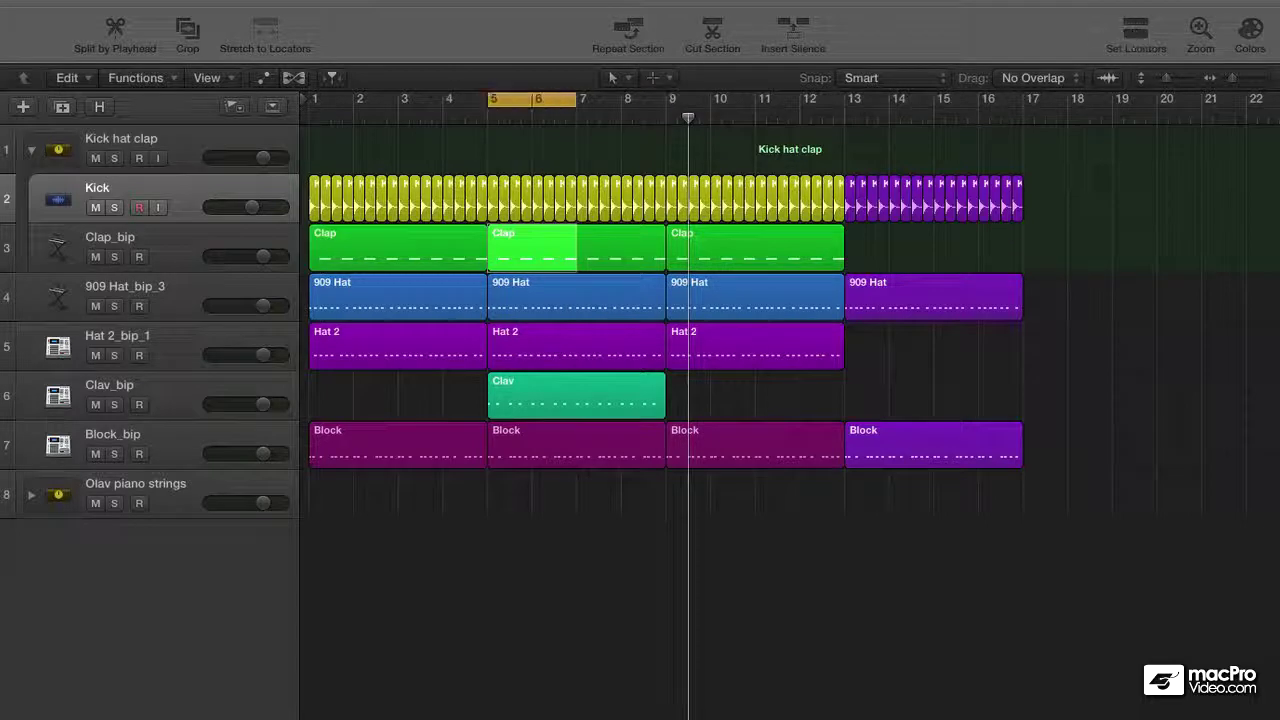
# - Cut bars 5–7 from every track, then undo the cut
pyautogui.click(703, 33)
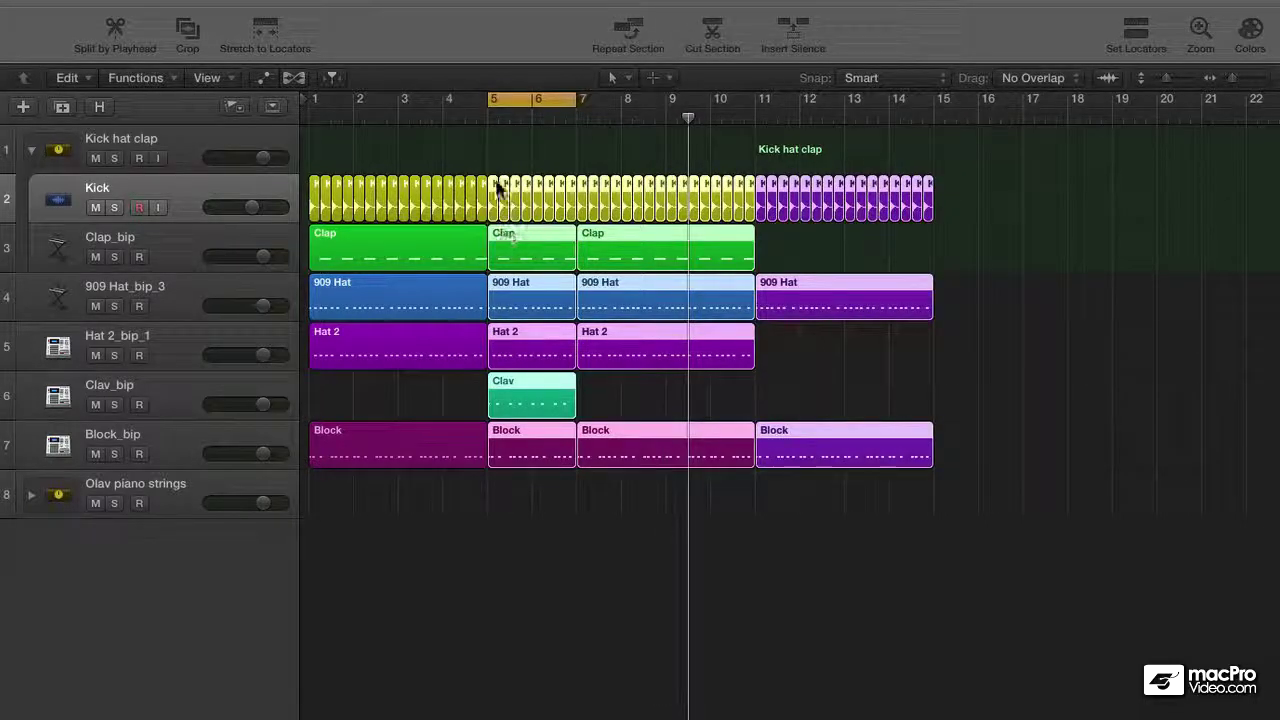
pyautogui.press('t')
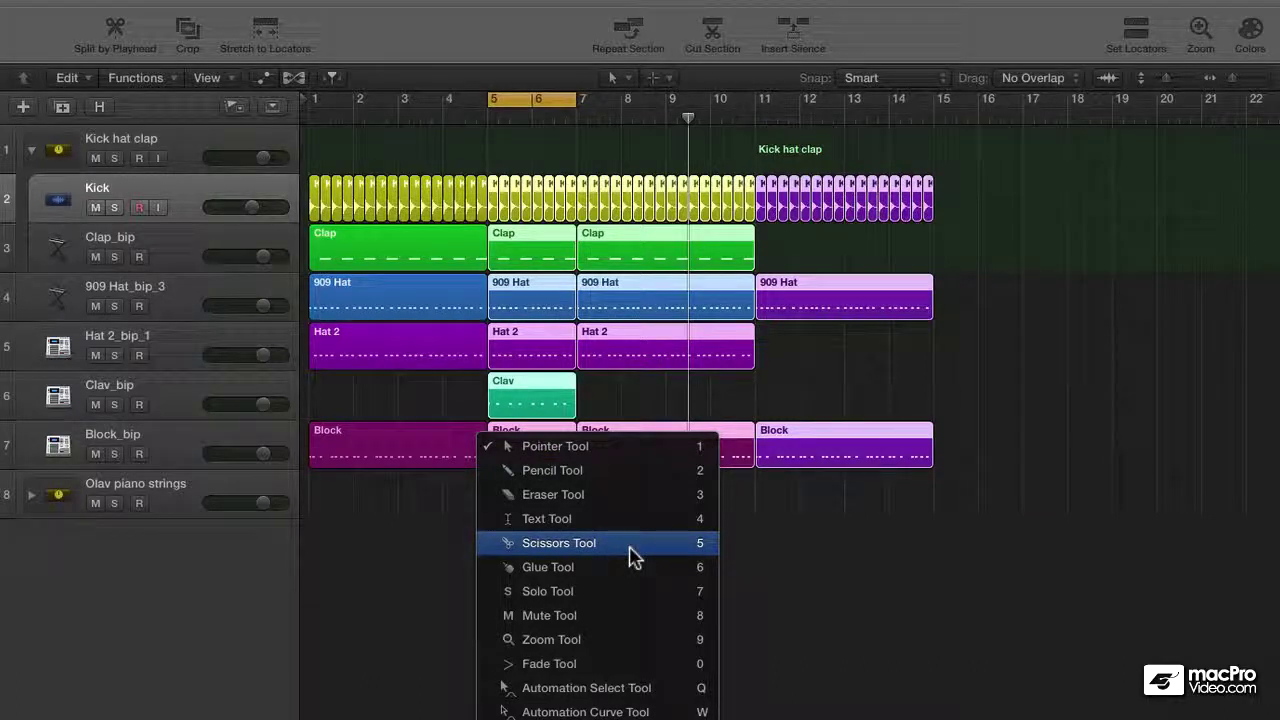
pyautogui.click(750, 563)
pyautogui.press('super+z')
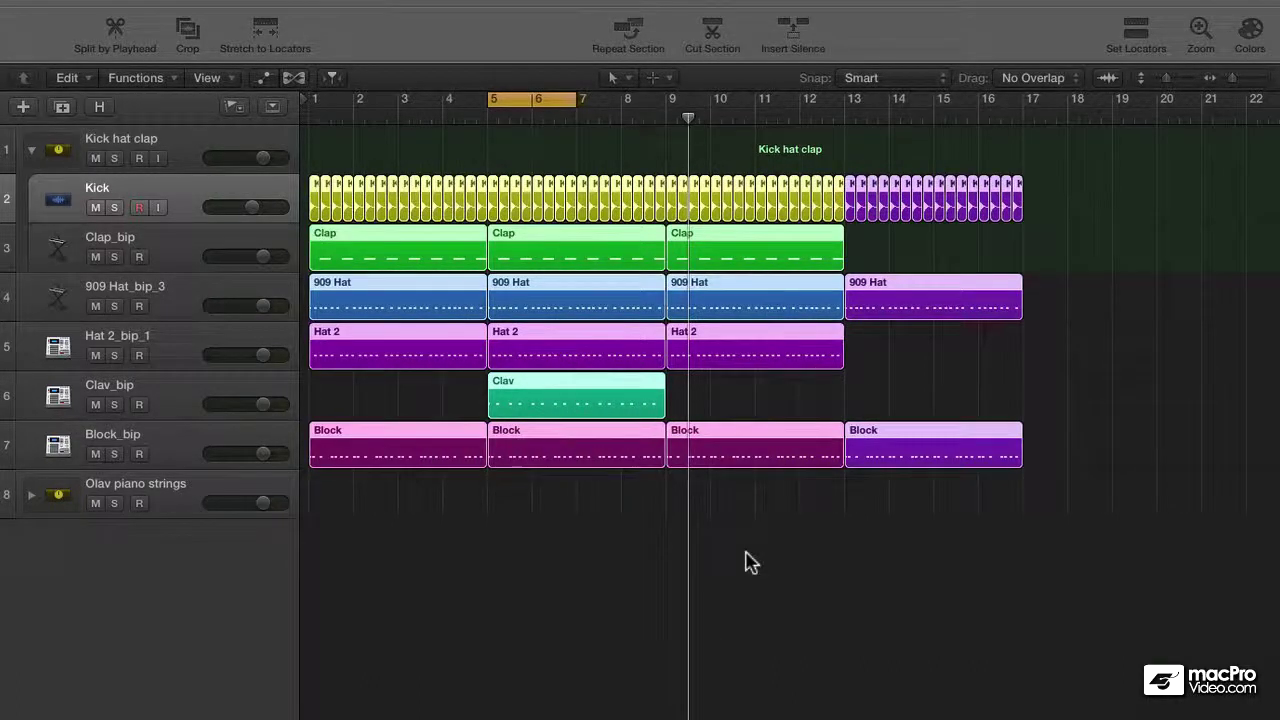
pyautogui.click(634, 531)
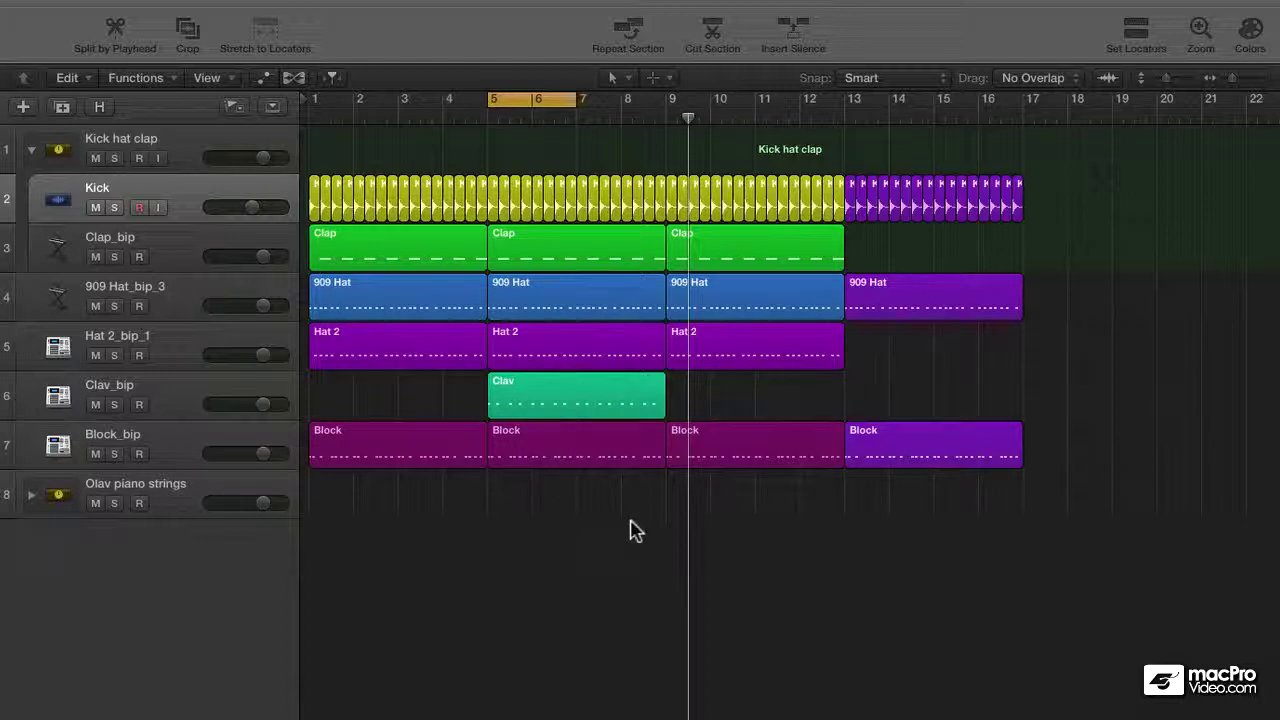
pyautogui.moveTo(670, 532); pyautogui.dragTo(497, 183)
pyautogui.press('t')
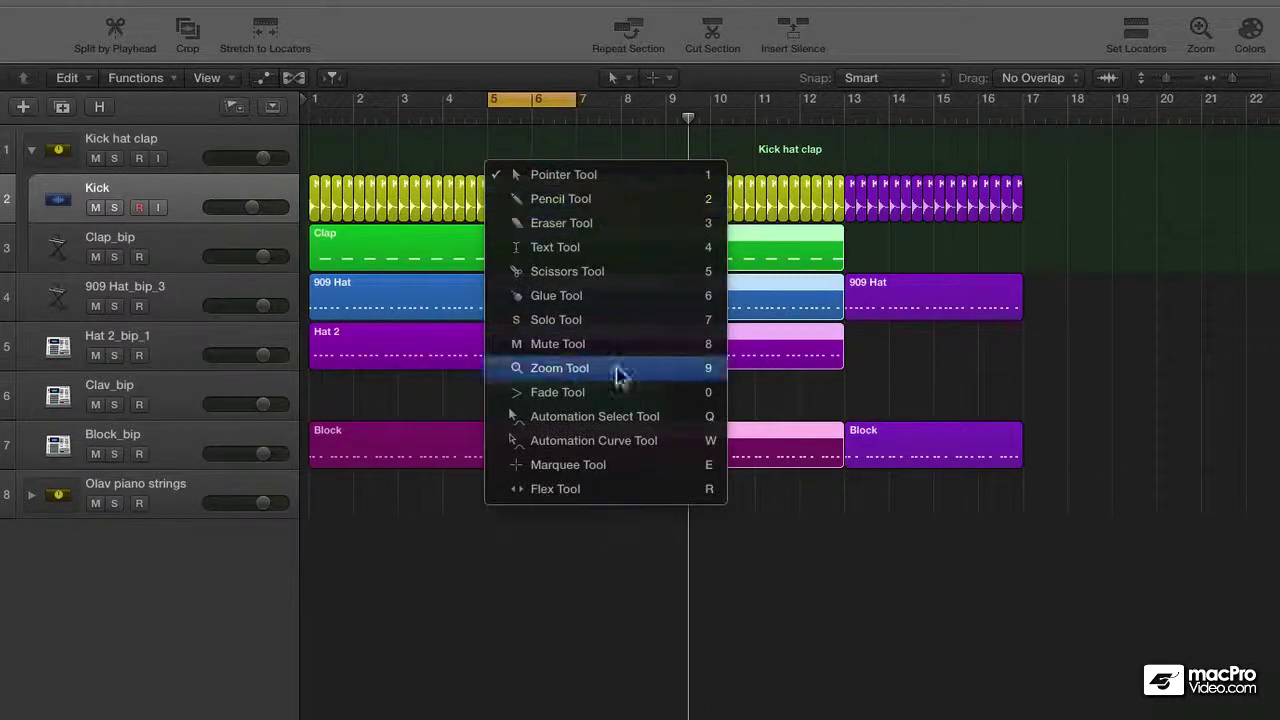
pyautogui.click(566, 223)
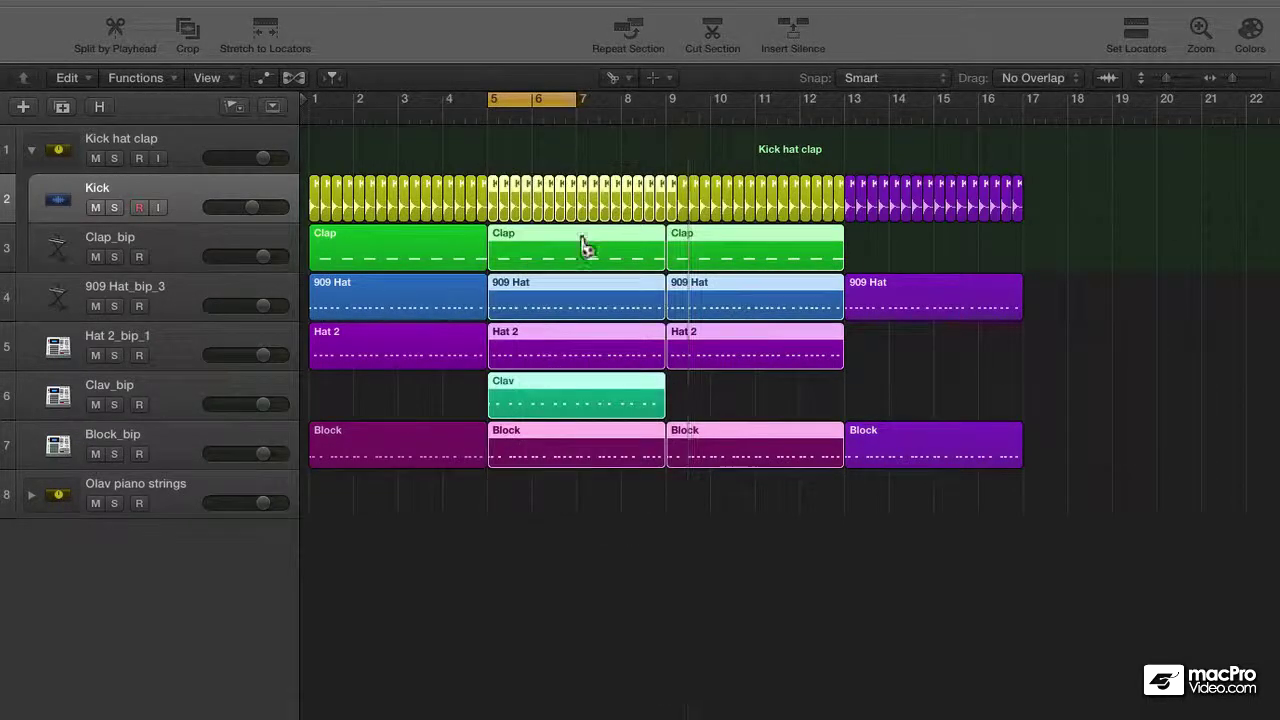
pyautogui.moveTo(586, 249); pyautogui.dragTo(573, 246)
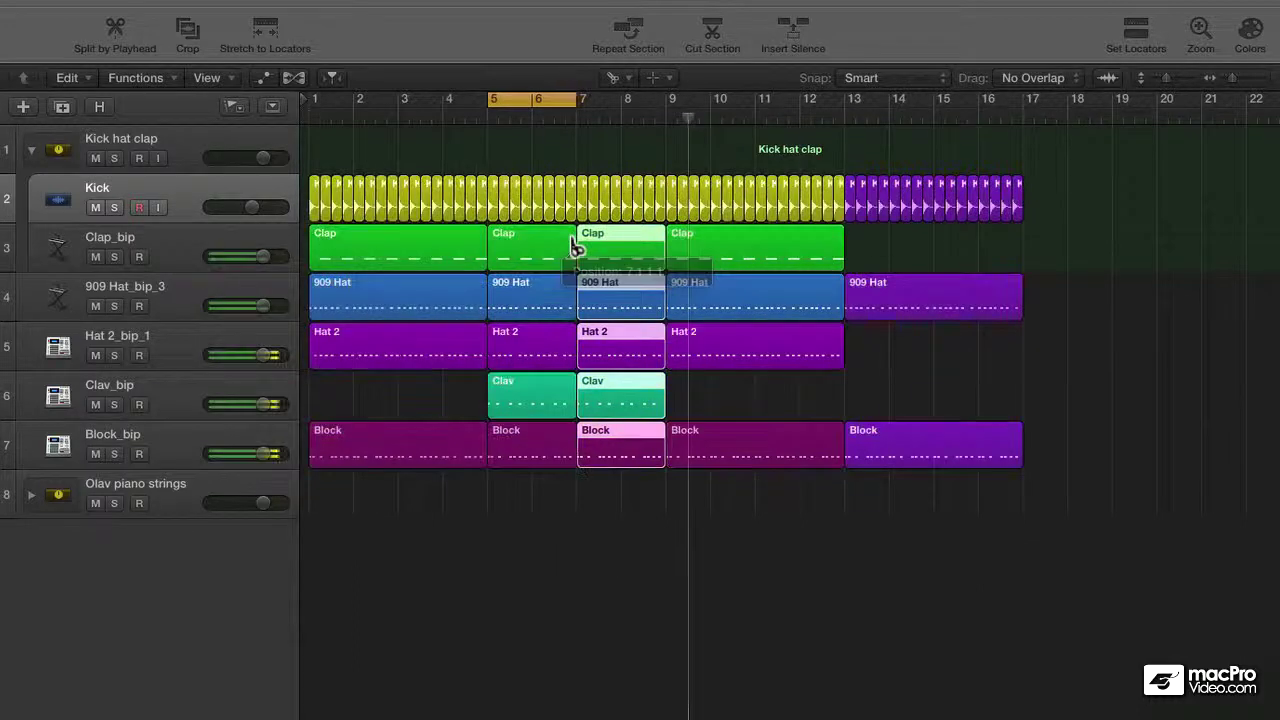
pyautogui.press('t')
pyautogui.click(562, 501)
pyautogui.moveTo(571, 503); pyautogui.dragTo(990, 470)
pyautogui.press('Delete')
pyautogui.moveTo(623, 437); pyautogui.dragTo(532, 442)
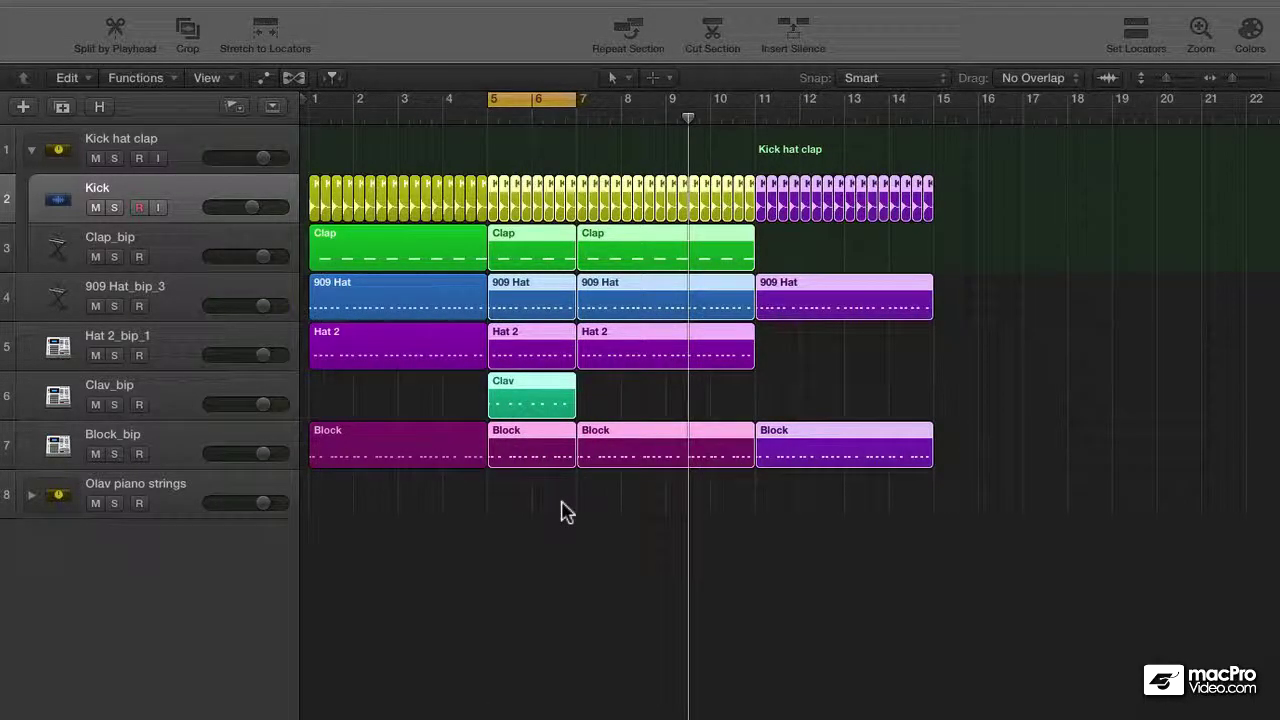
pyautogui.press('super+z')
pyautogui.press('super+z')
pyautogui.press('super+z')
pyautogui.press('super+z')
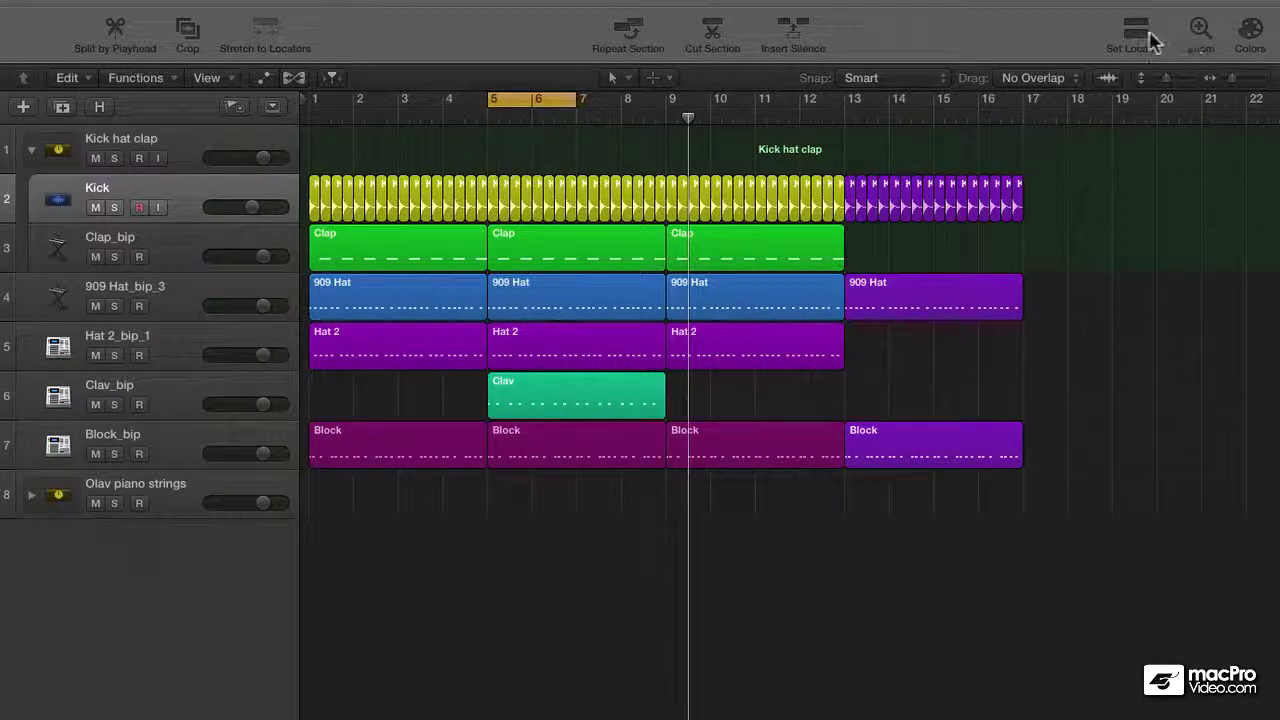
pyautogui.click(707, 33)
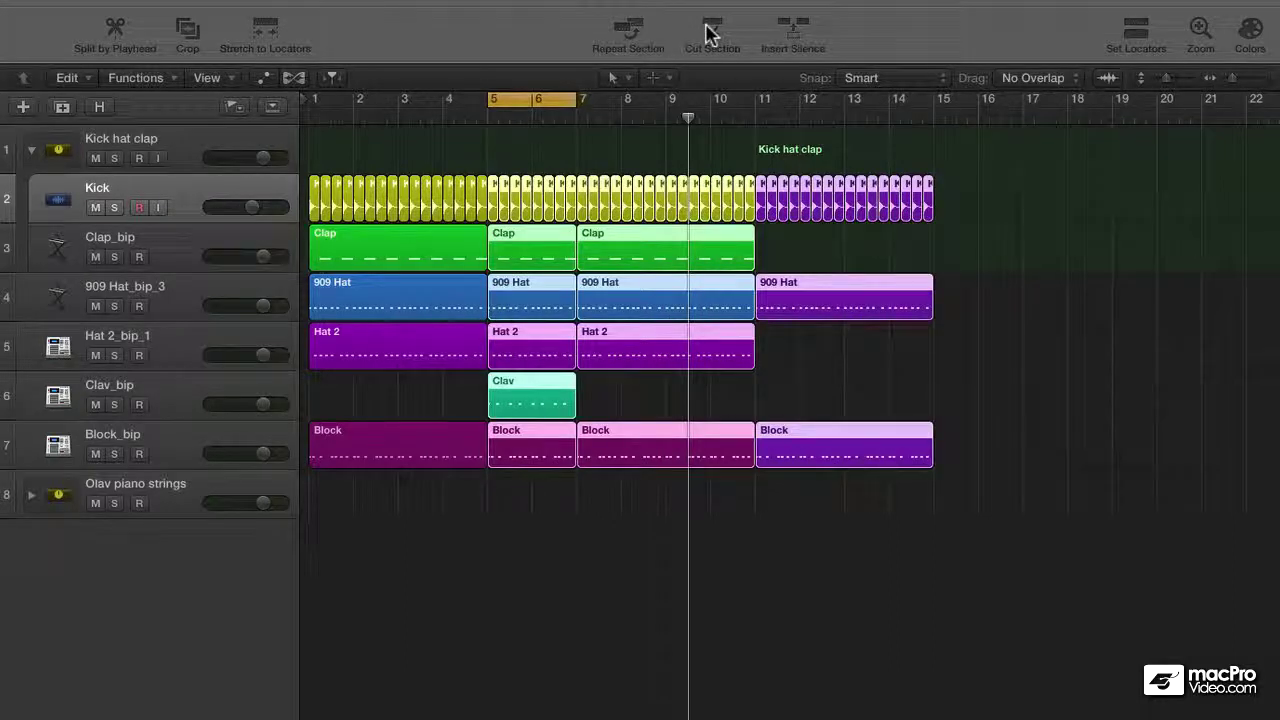
pyautogui.press('super+z')
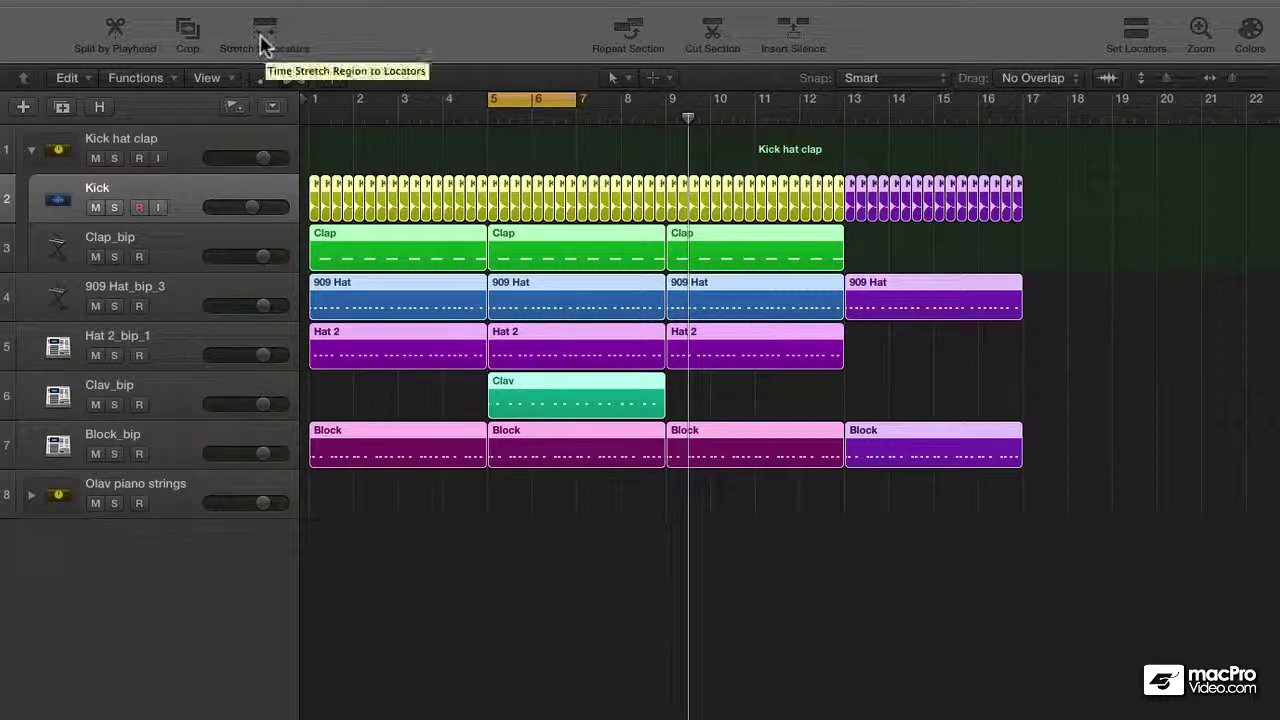
# - Clear the region selection by clicking empty space below the tracks
pyautogui.click(490, 527)
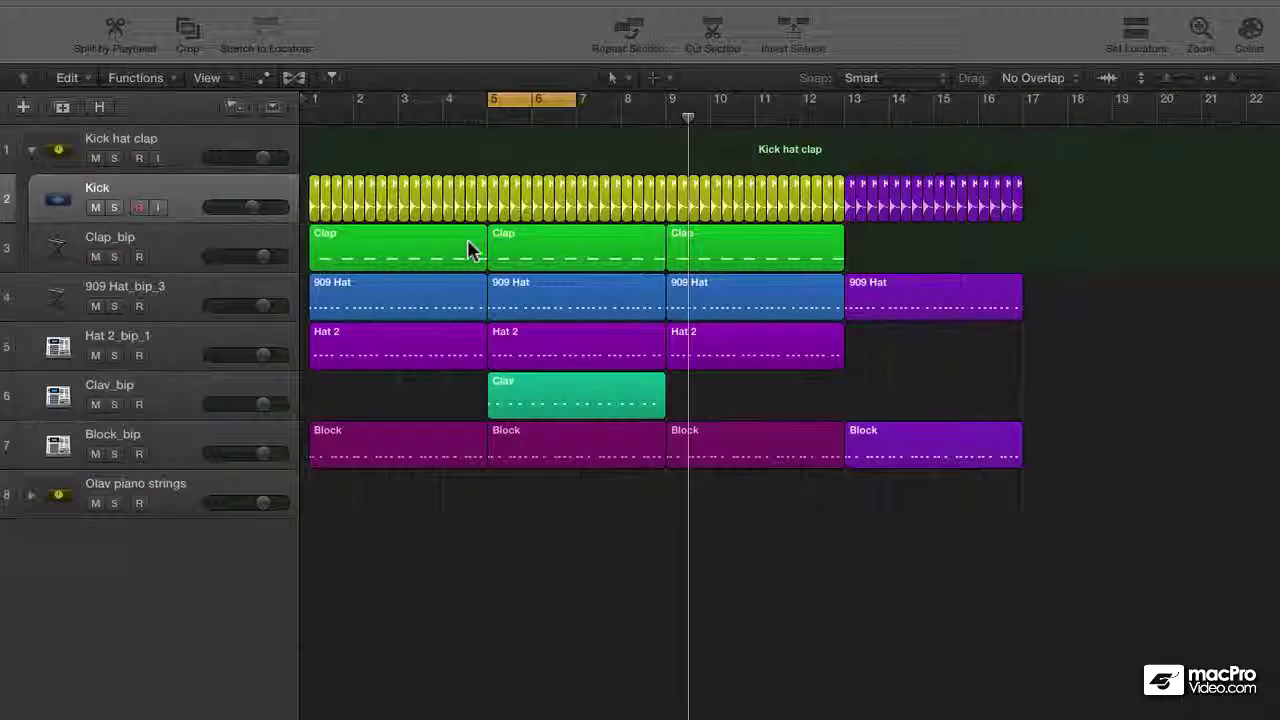
# - Set the locators to bar 4–5 and trial-crop the Clap region, then undo
pyautogui.moveTo(443, 240); pyautogui.dragTo(490, 246)
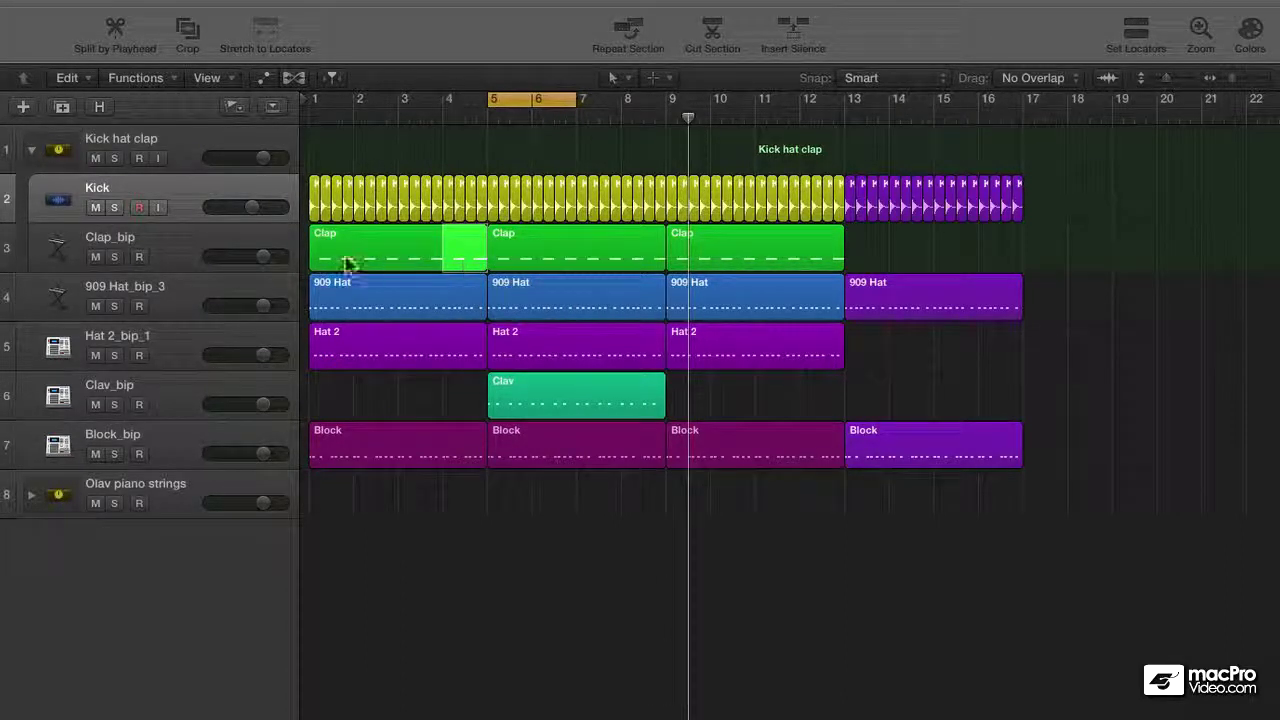
pyautogui.click(1143, 52)
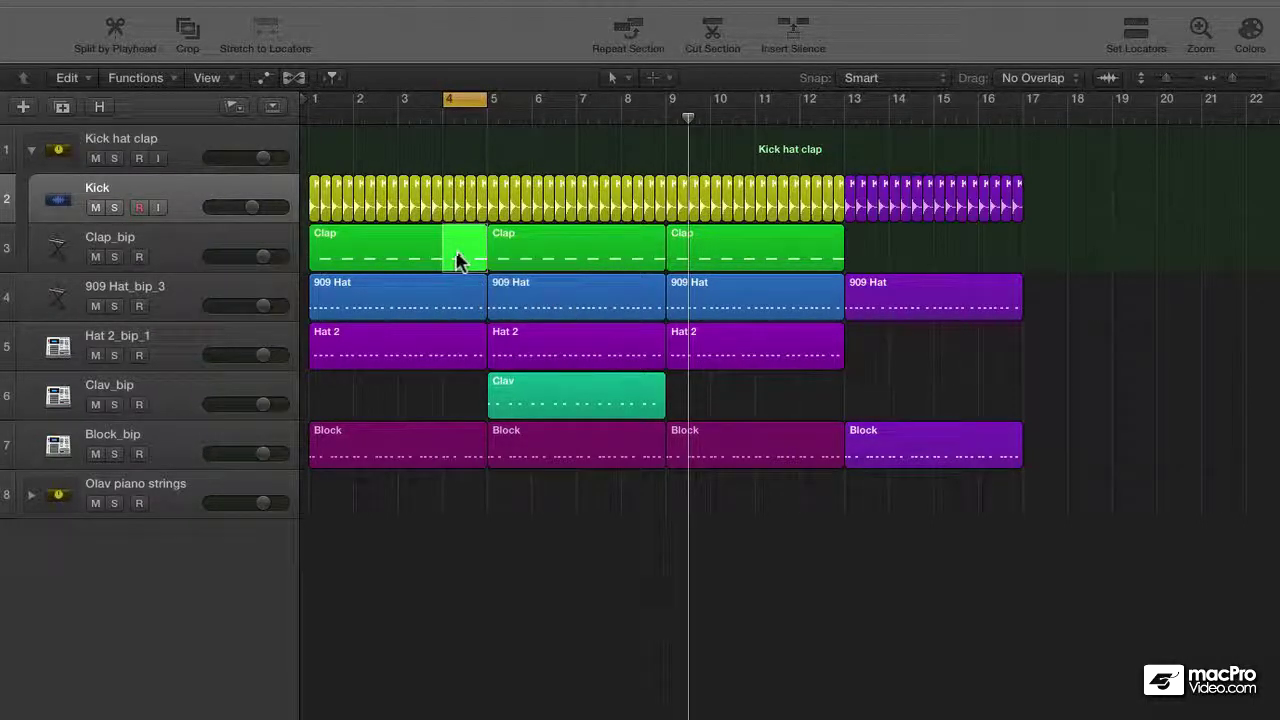
pyautogui.click(190, 38)
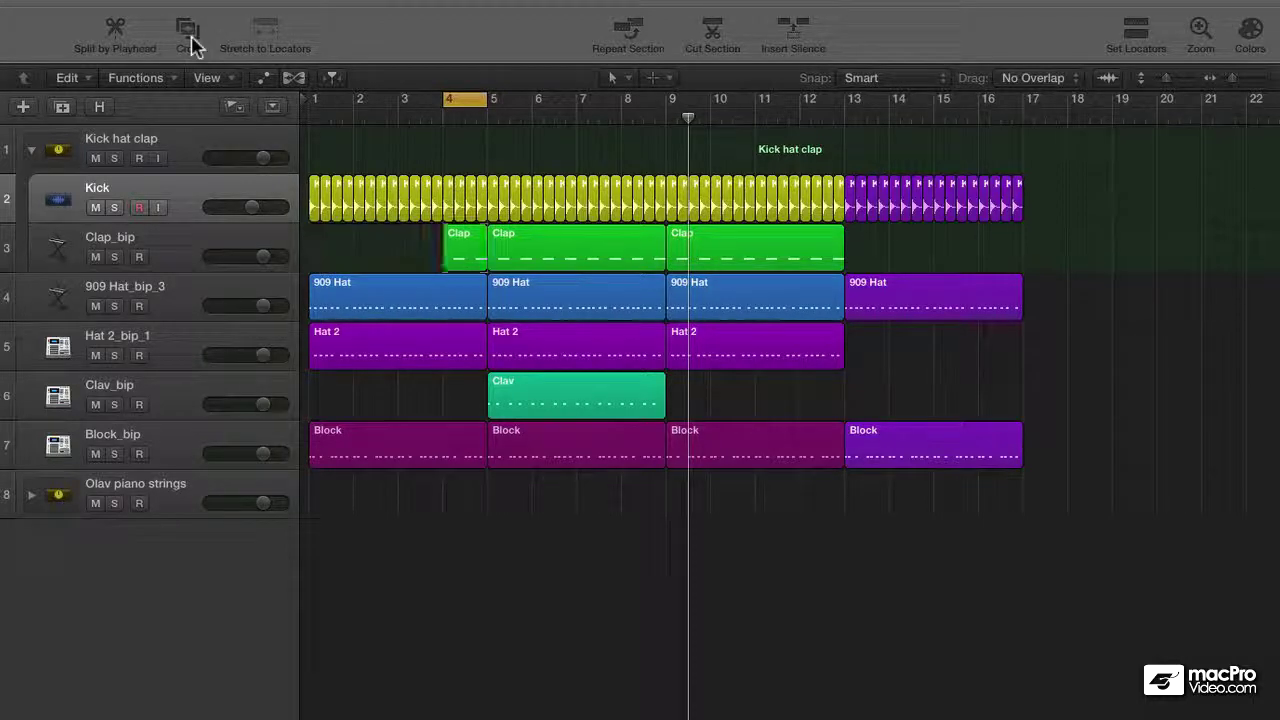
pyautogui.press('super+z')
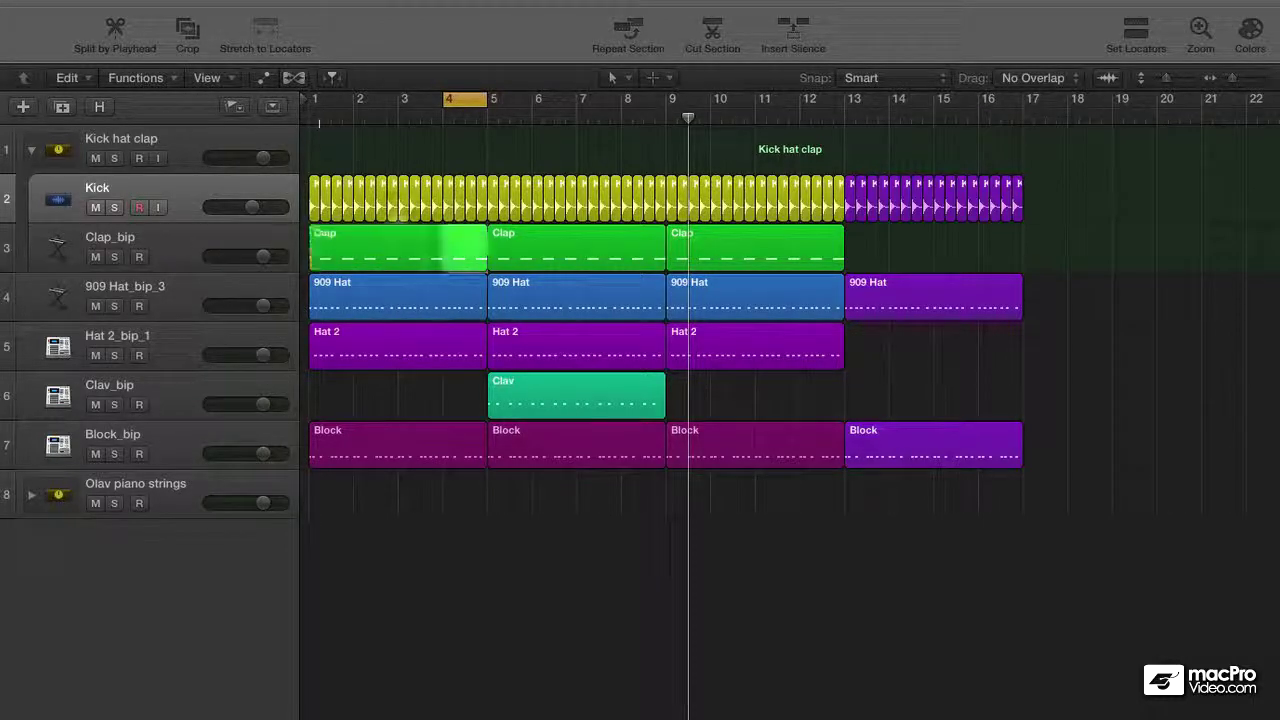
# - Crop the Clap region to bars 2–4, then undo the crop
pyautogui.moveTo(360, 245); pyautogui.dragTo(443, 249)
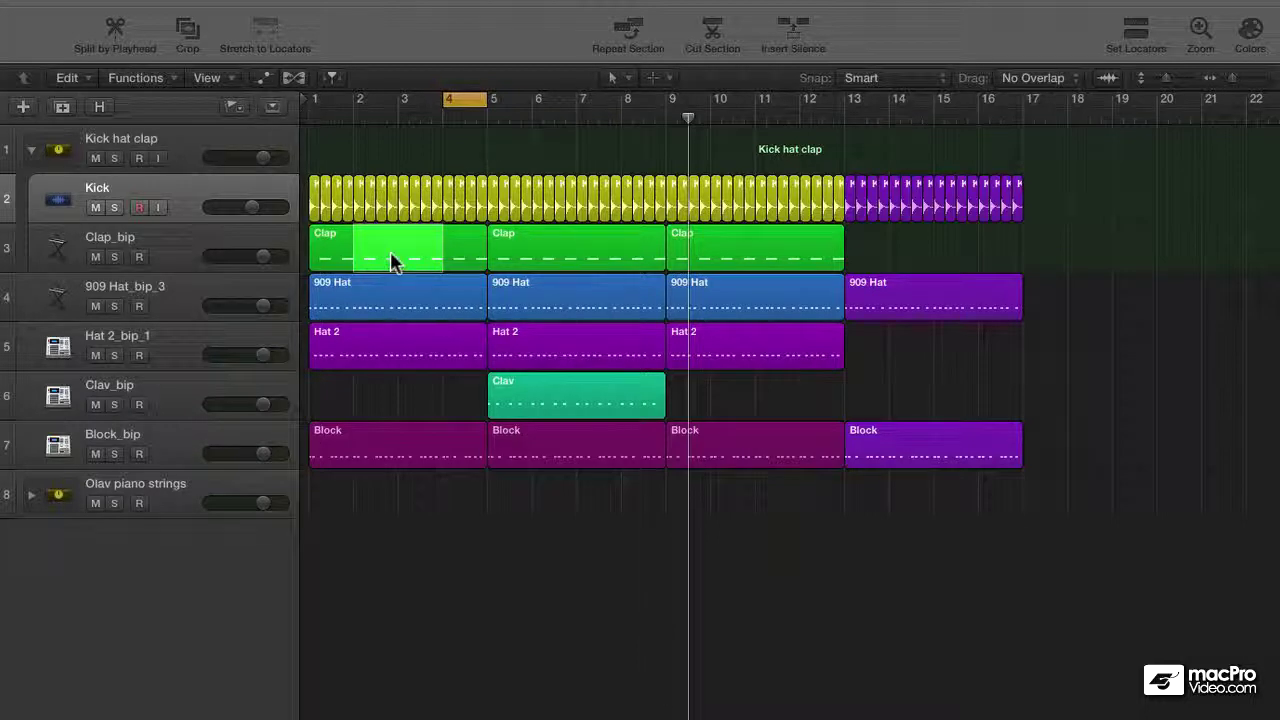
pyautogui.click(188, 38)
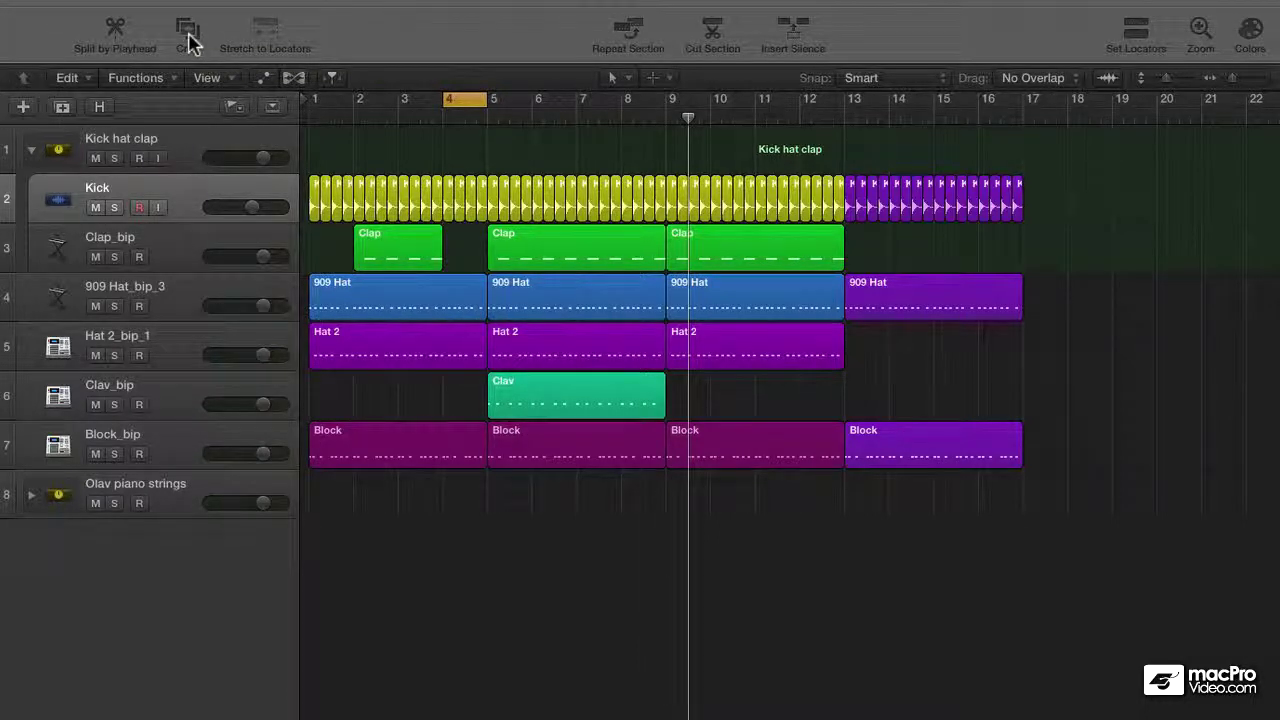
pyautogui.press('super+z')
pyautogui.click(463, 508)
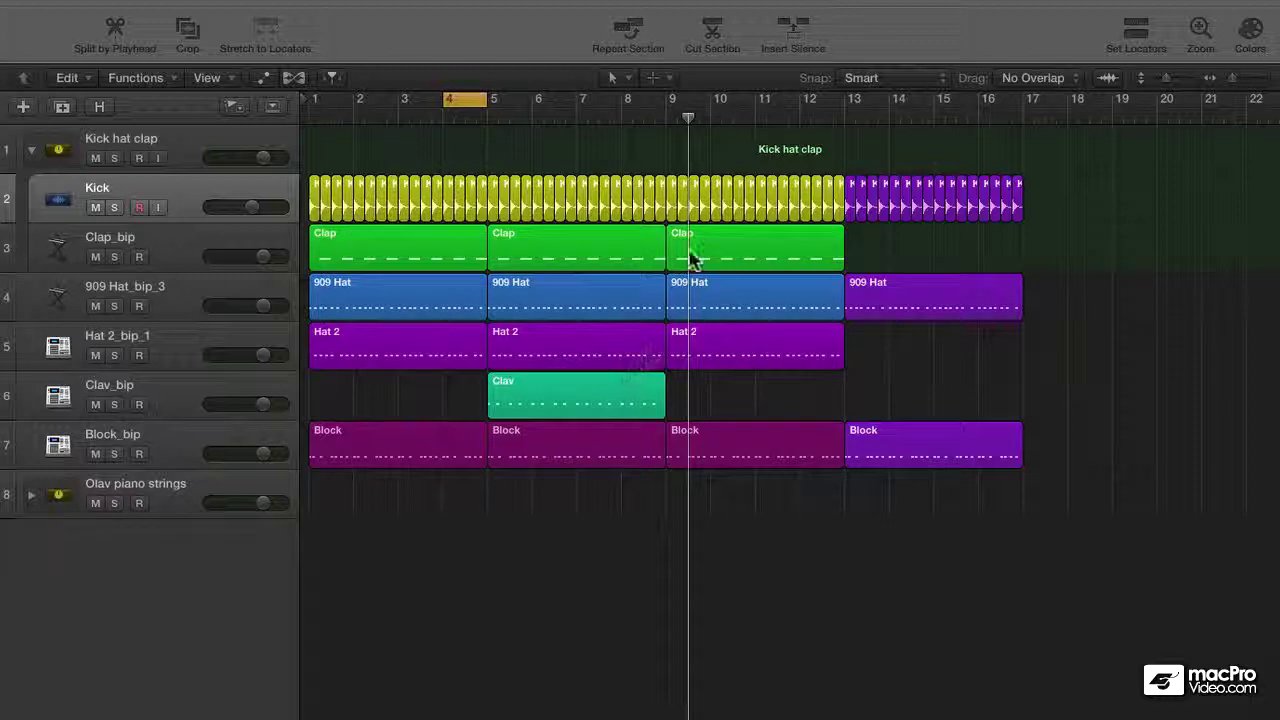
pyautogui.moveTo(577, 233); pyautogui.dragTo(622, 447)
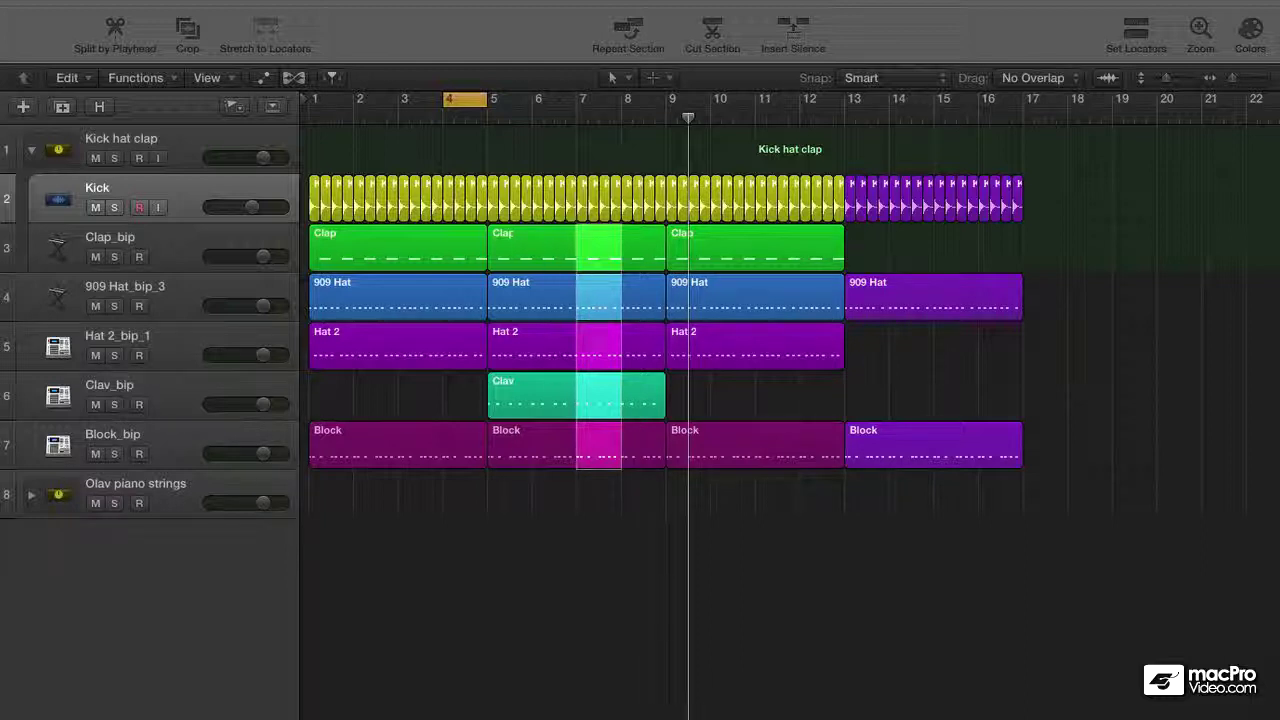
pyautogui.click(186, 38)
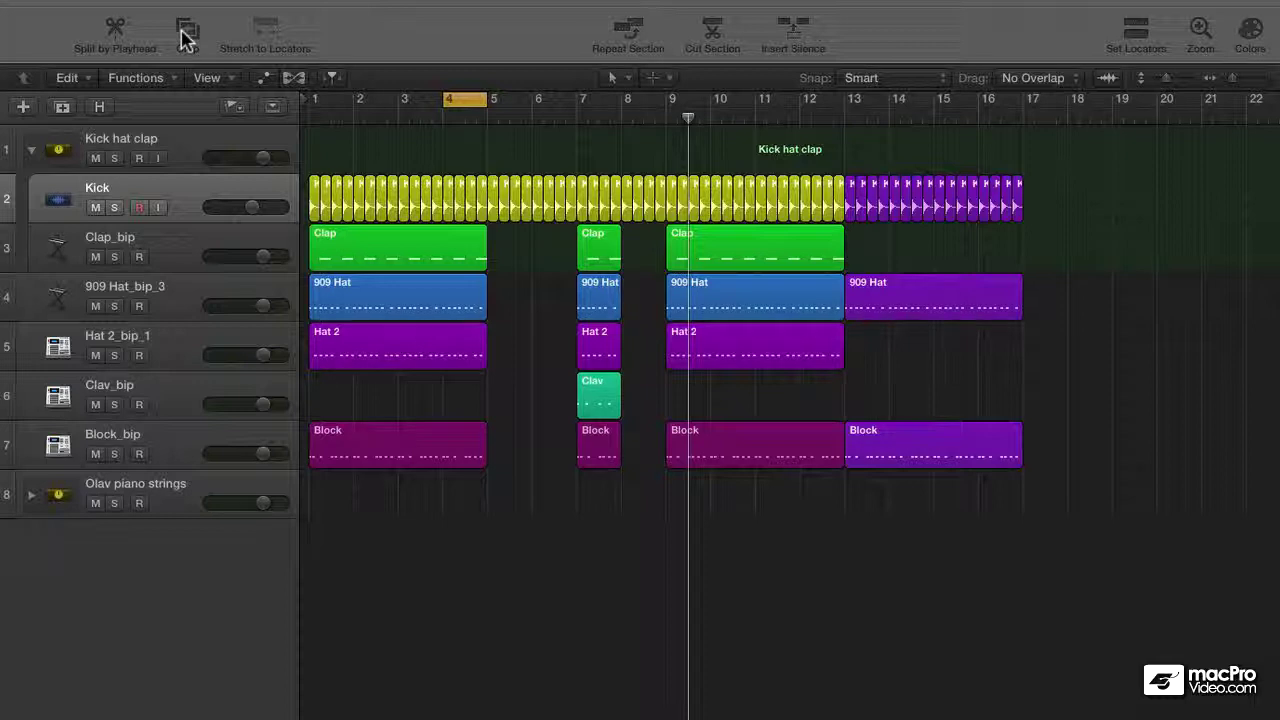
pyautogui.press('super+z')
pyautogui.click(557, 526)
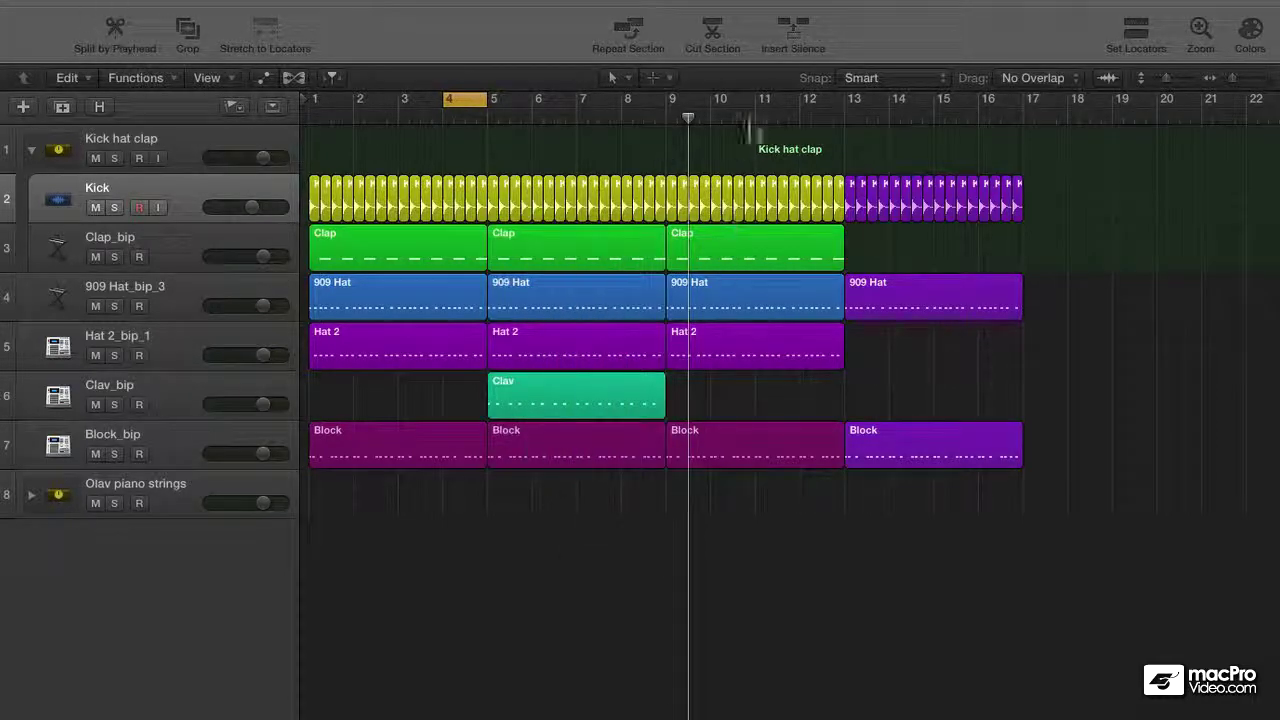
# - Place the playhead at bar 7 and split the middle Clap region there
pyautogui.click(576, 116)
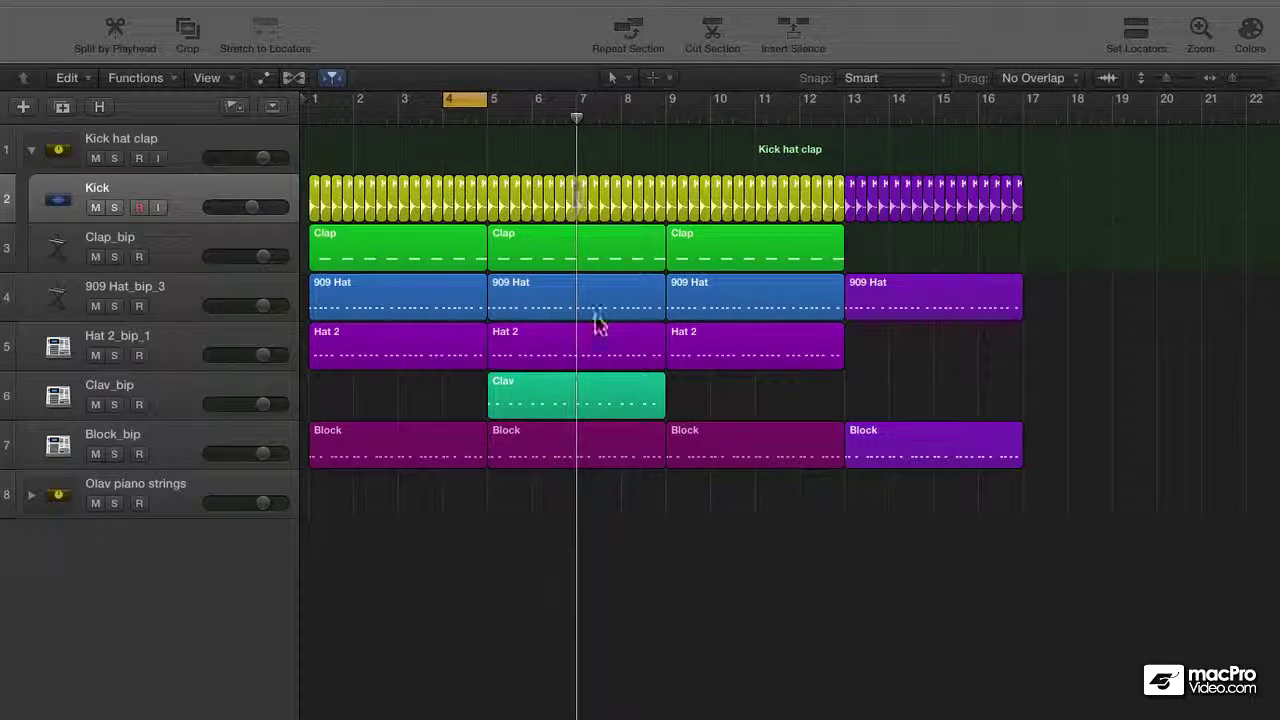
pyautogui.click(602, 249)
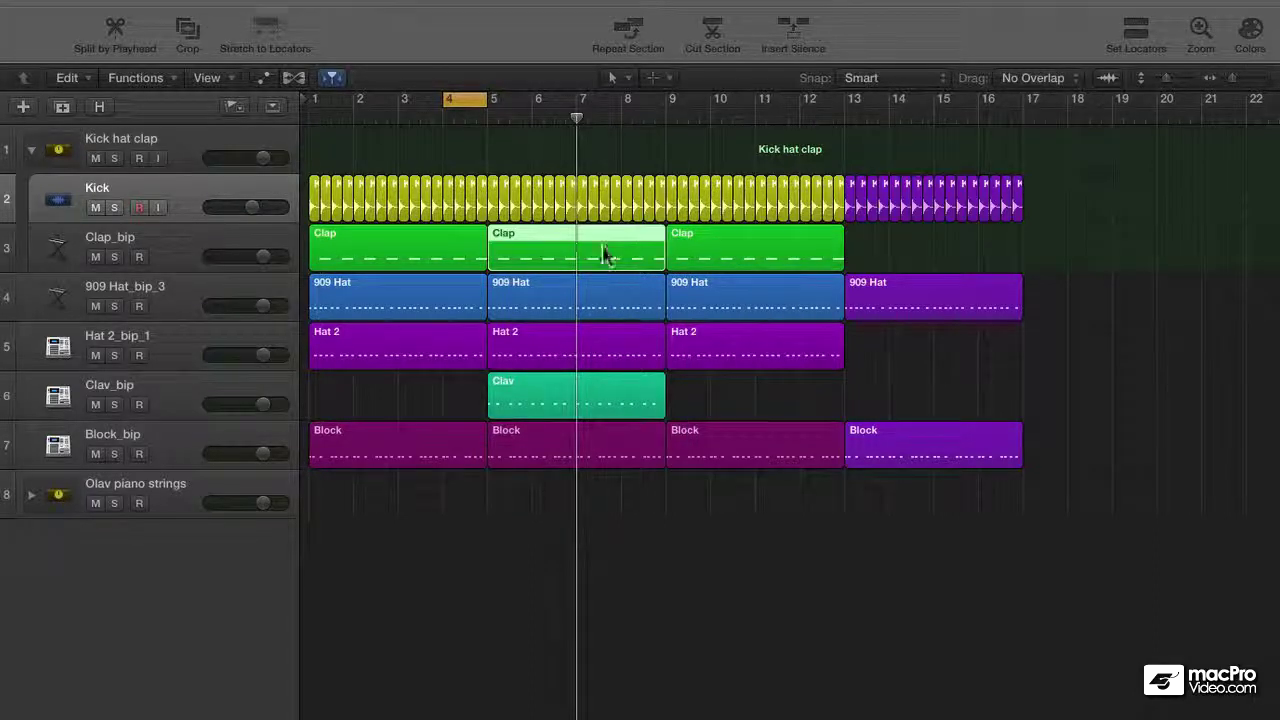
pyautogui.click(126, 46)
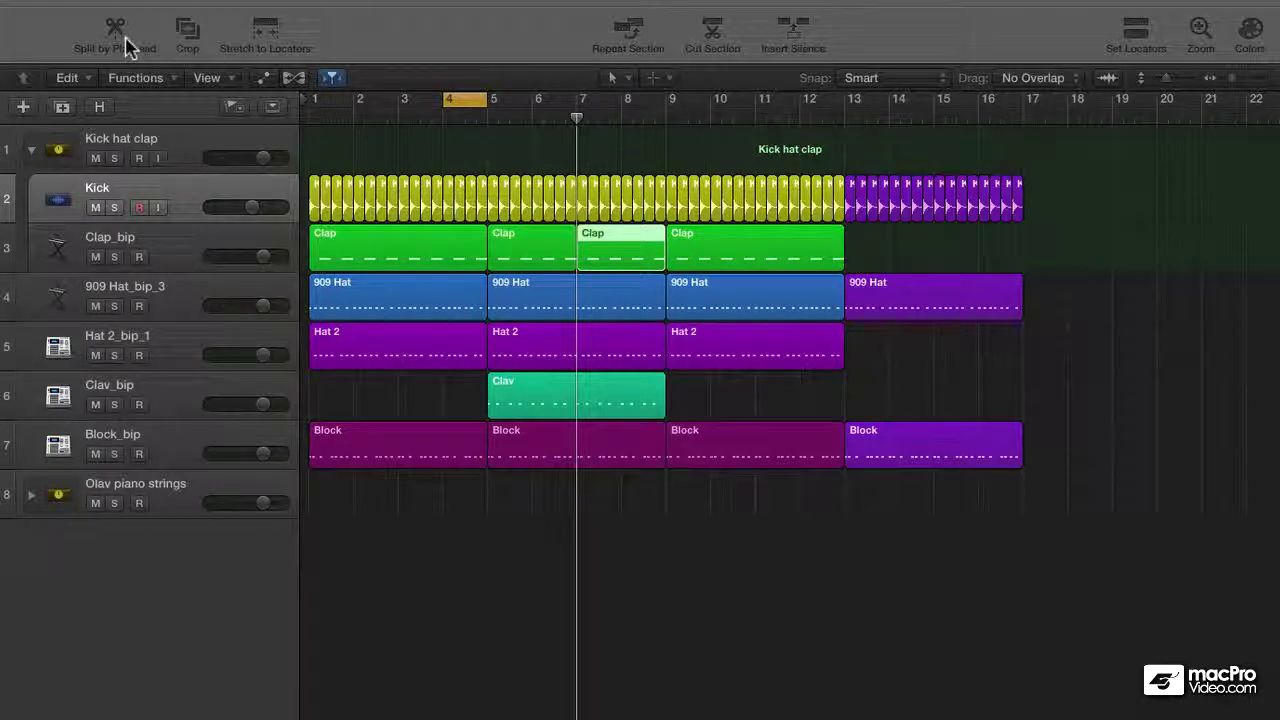